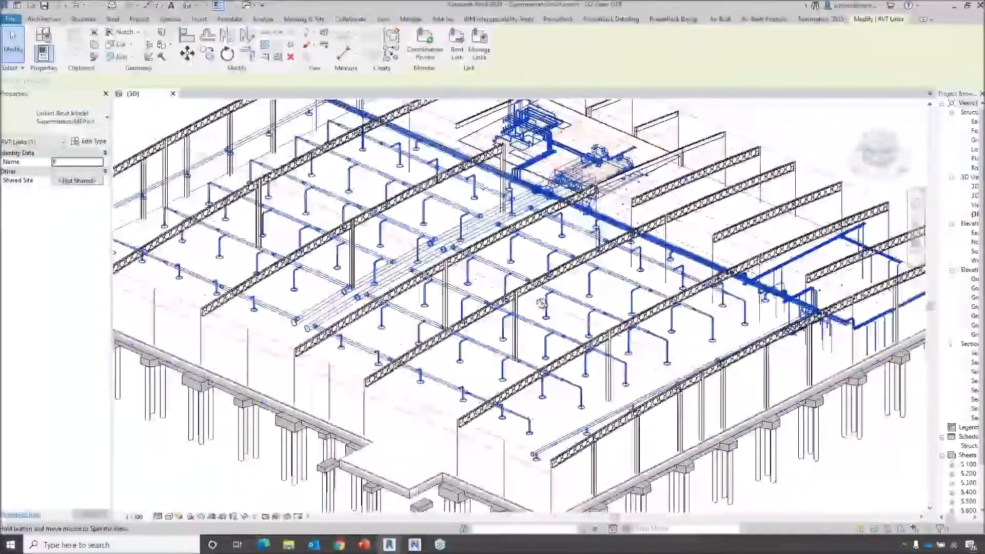
middle_click_drag(512, 307, 491, 309, "shift")
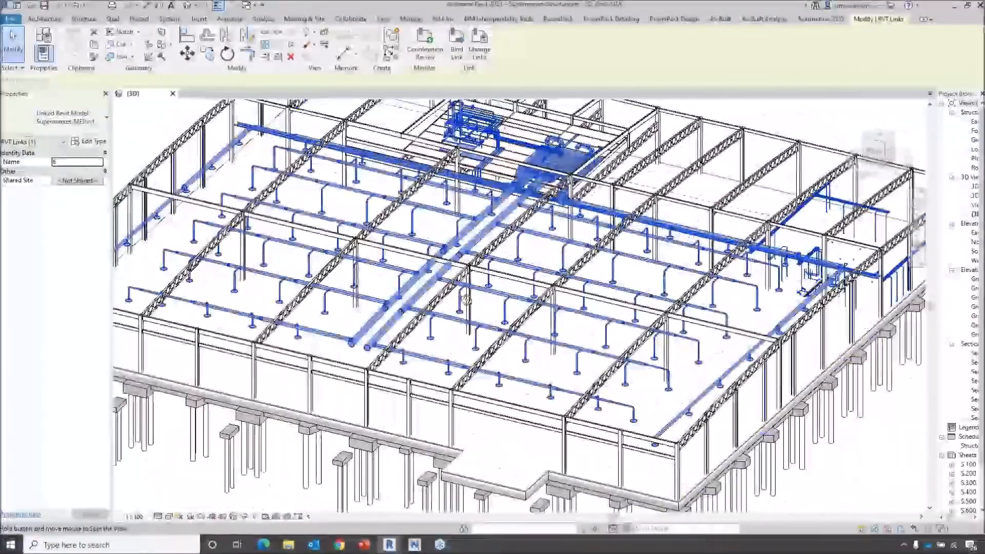
scroll(442, 263, "up", 5)
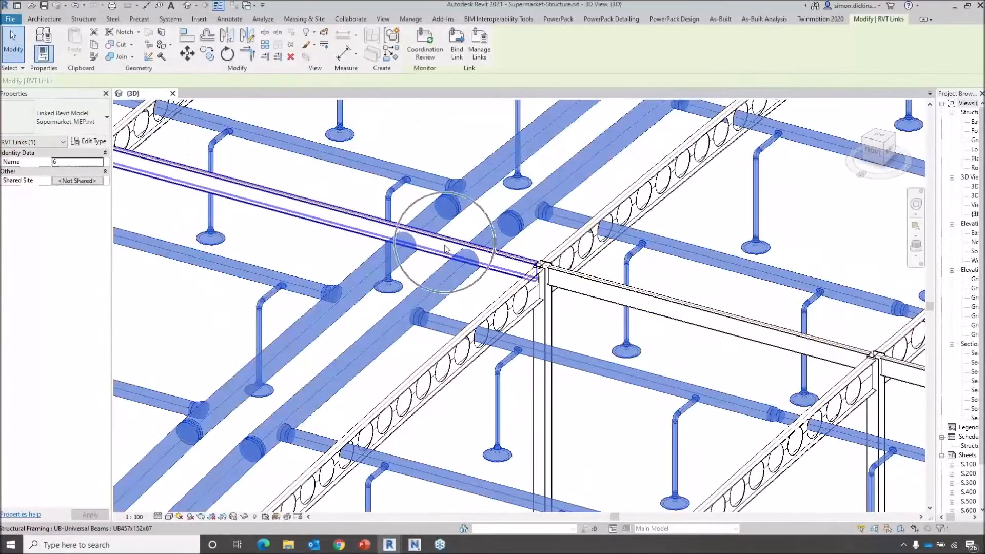
scroll(481, 285, "down", 5)
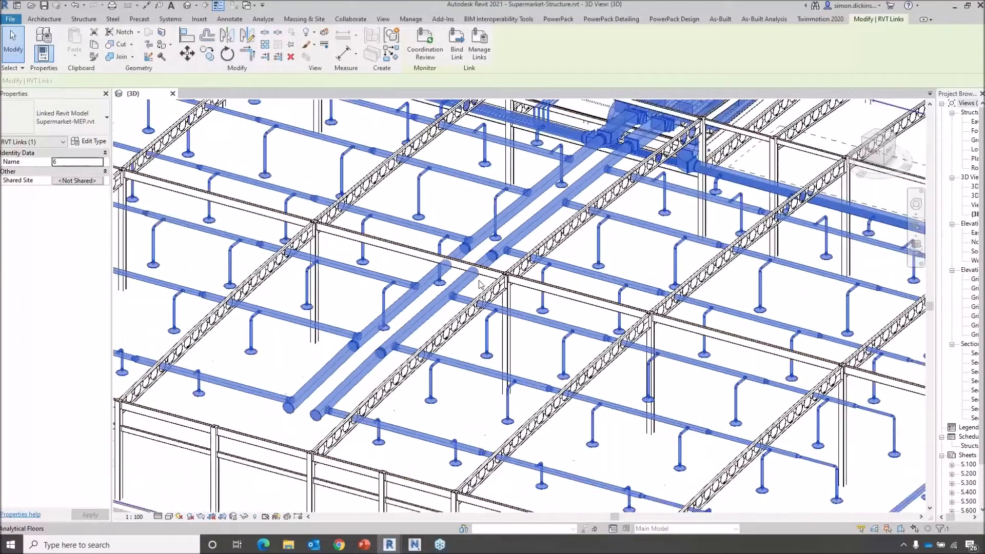
middle_click_drag(625, 258, 600, 267, "shift")
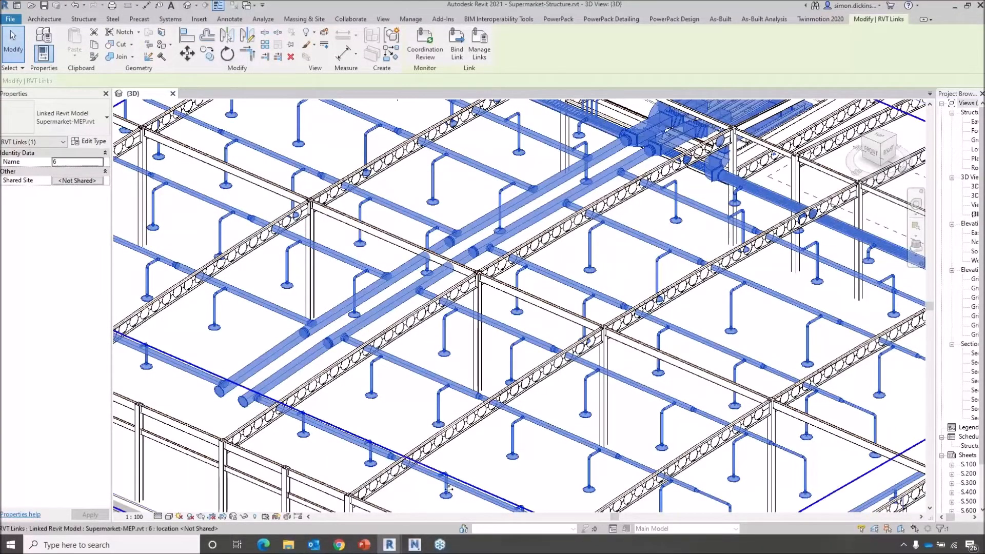
- Switch to Navisworks Manage, start appending files and browse to the DemoSets folder under AEC Collection Demo on the Desktop
left_click(415, 544)
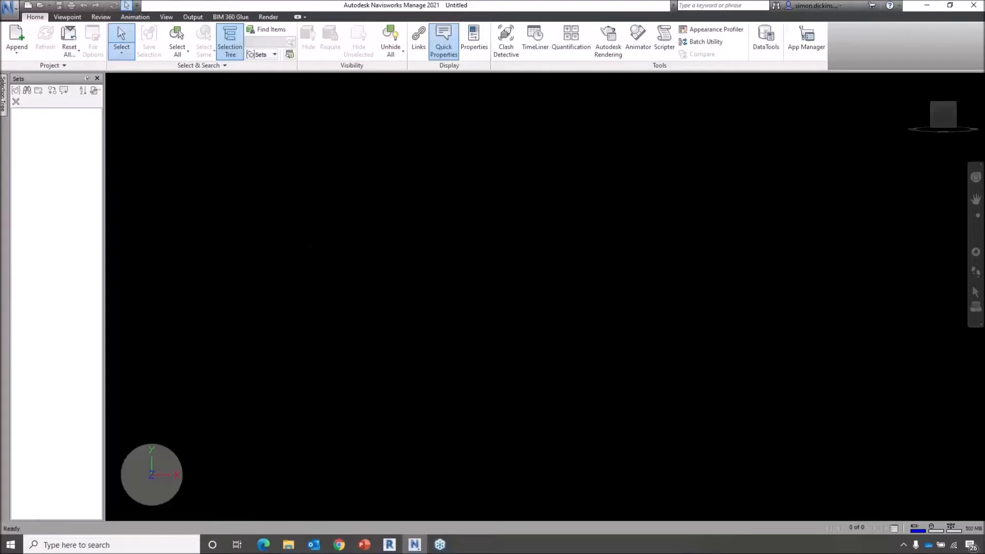
left_click(17, 51)
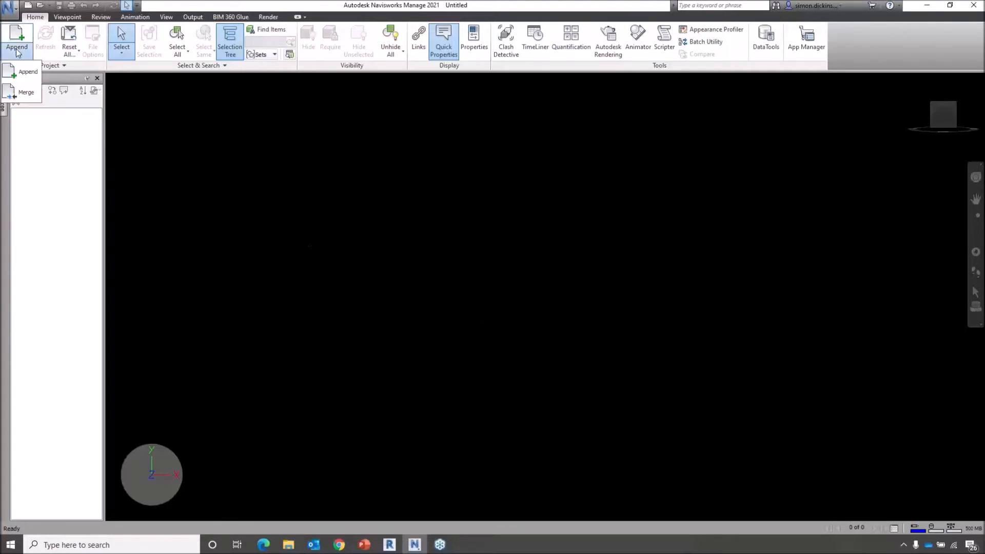
left_click(24, 75)
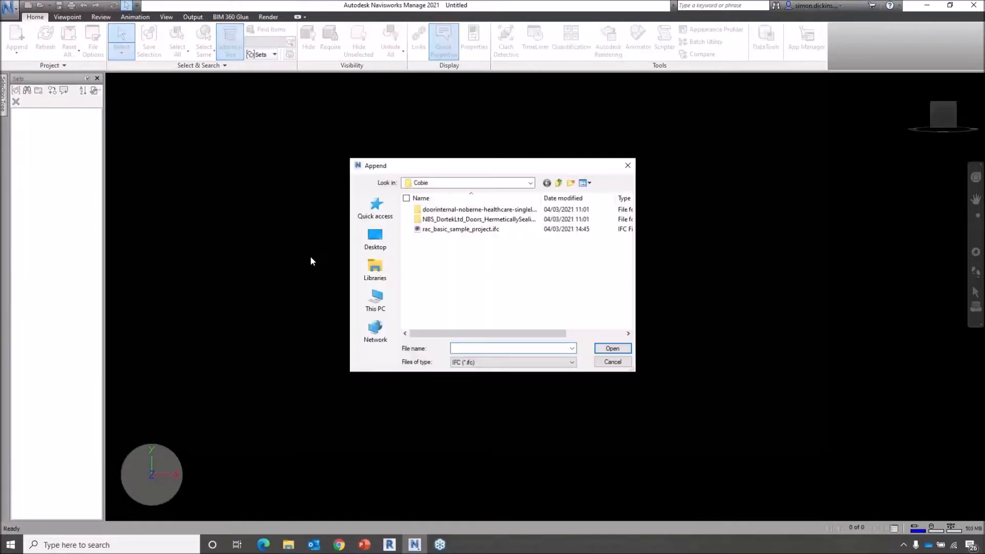
left_click(558, 183)
left_click(558, 183)
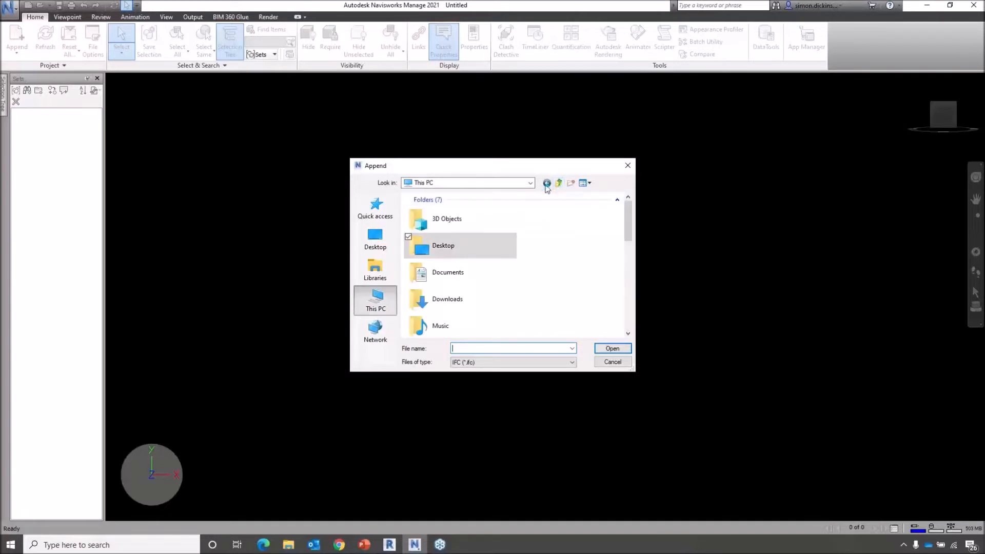
double_click(446, 247)
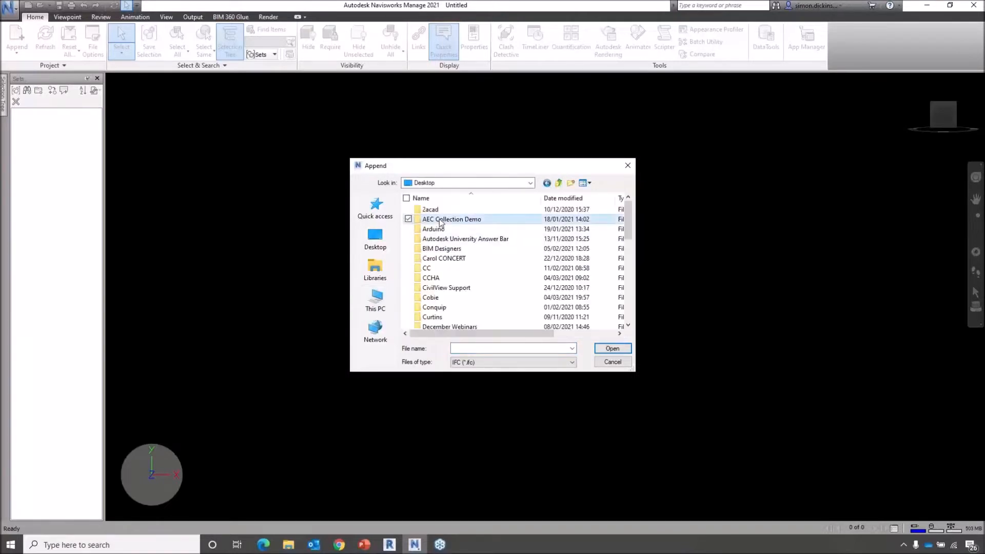
double_click(440, 220)
double_click(441, 211)
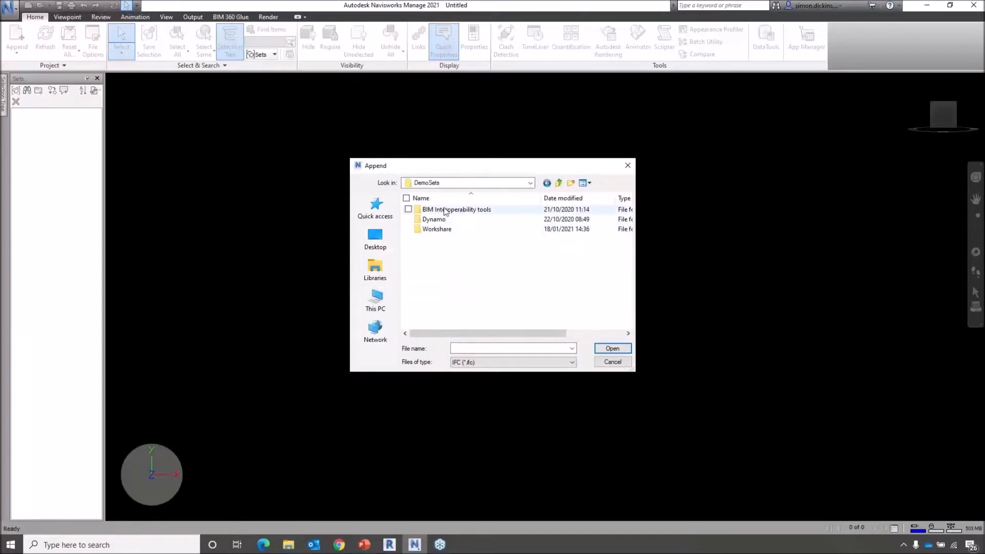
- Filter the file list to Revit files and append Supermarket-MEP.rvt and Supermarket-Structure.rvt together
left_click(480, 362)
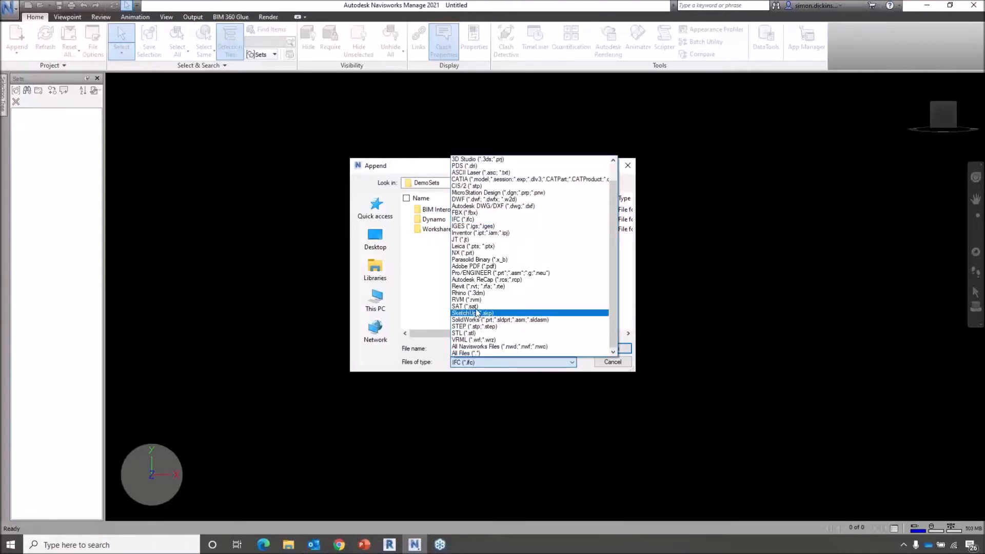
left_click(475, 287)
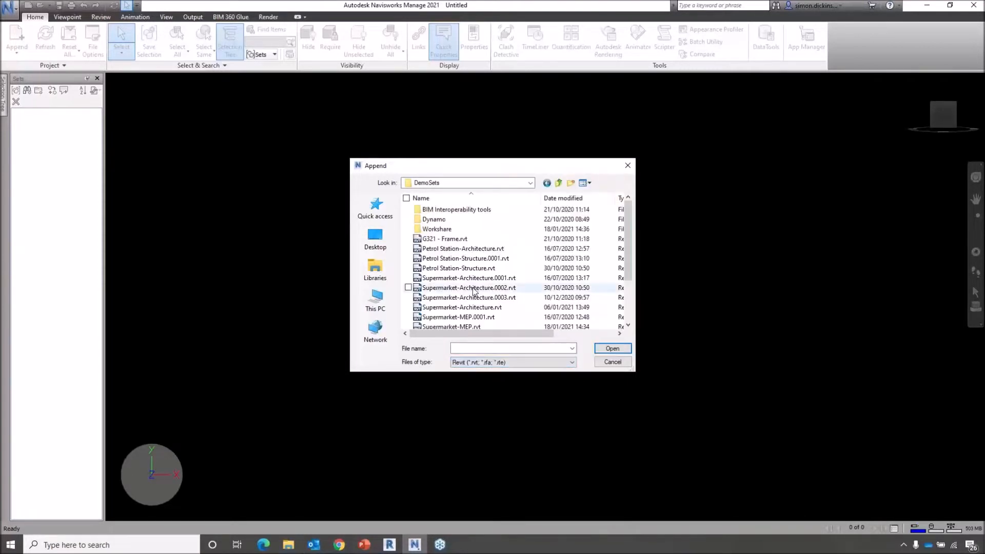
scroll(620, 289, "down", 2)
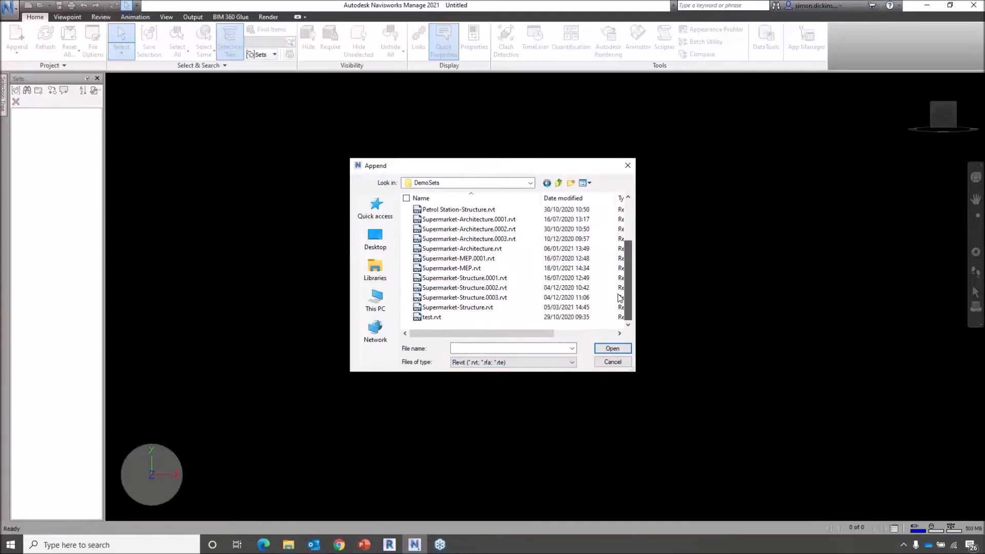
left_click(473, 307)
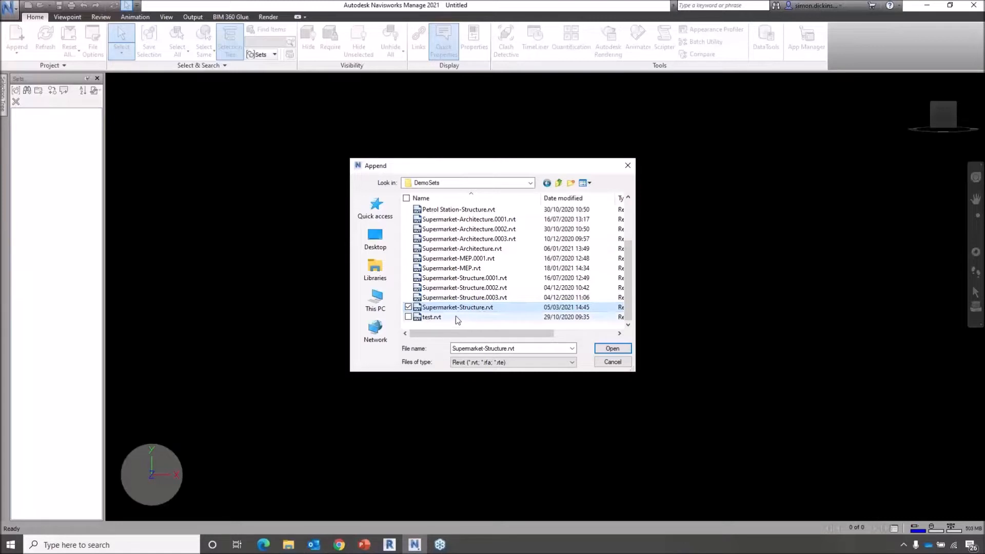
left_click(476, 268, "ctrl")
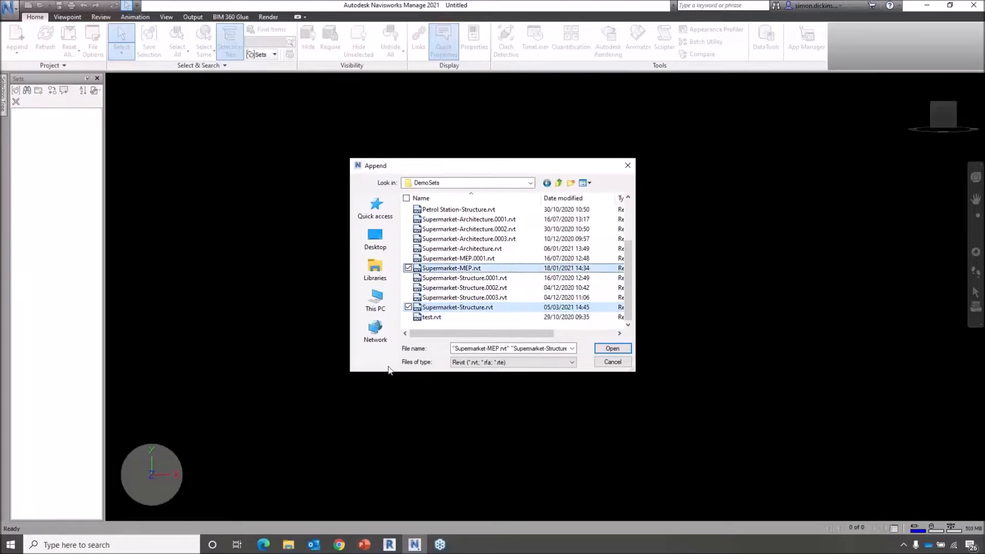
left_click(612, 349)
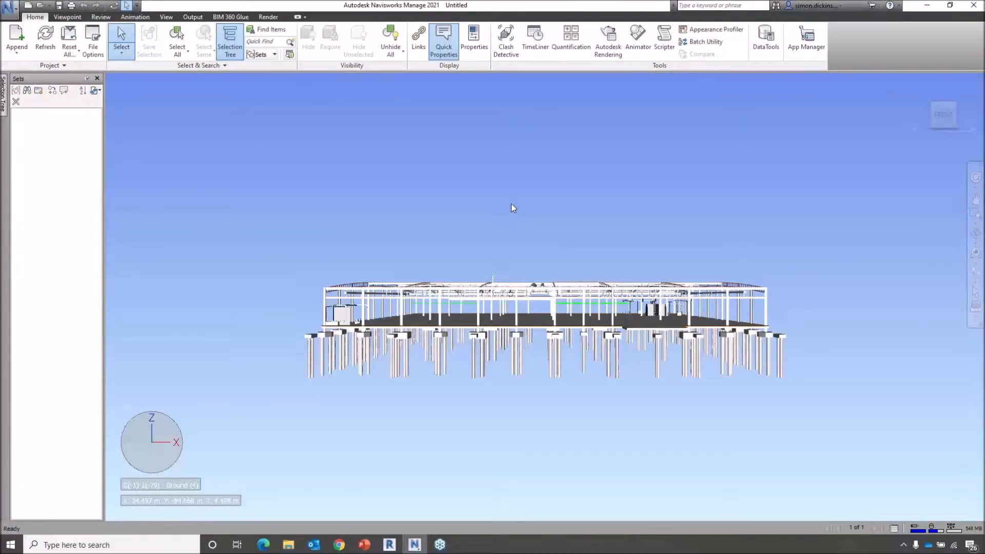
- Examine the combined supermarket model from above, looking at the ductwork, the plant equipment and the surrounding steel frame
middle_click_drag(512, 205, 554, 322, "shift")
scroll(524, 281, "up", 6)
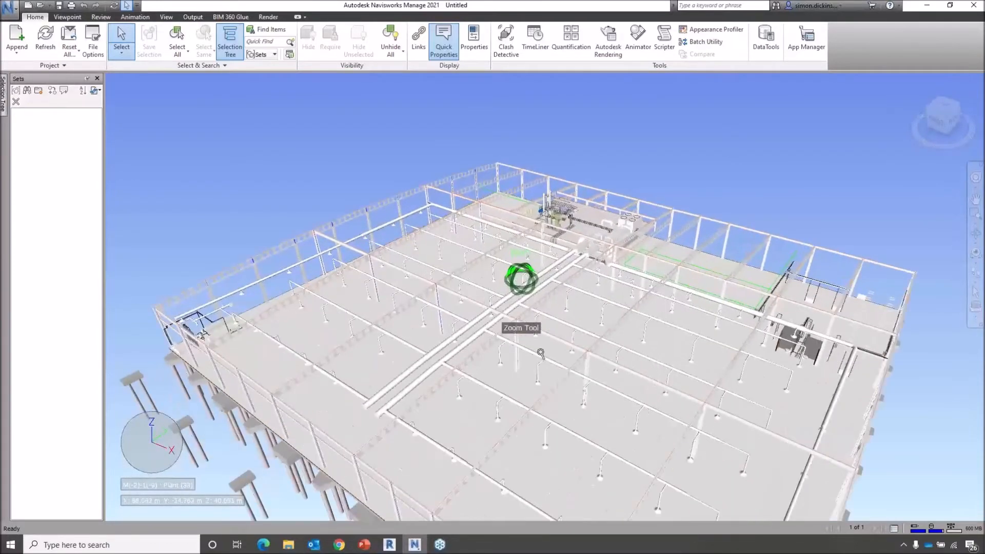
middle_click_drag(571, 351, 565, 321)
middle_click_drag(441, 316, 602, 349, "shift")
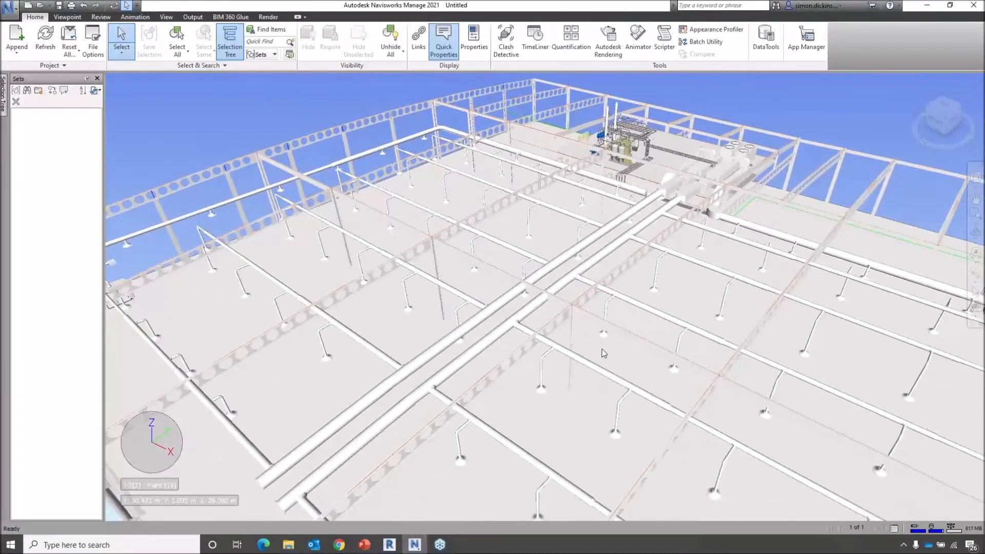
left_click(551, 268)
scroll(611, 144, "up", 4)
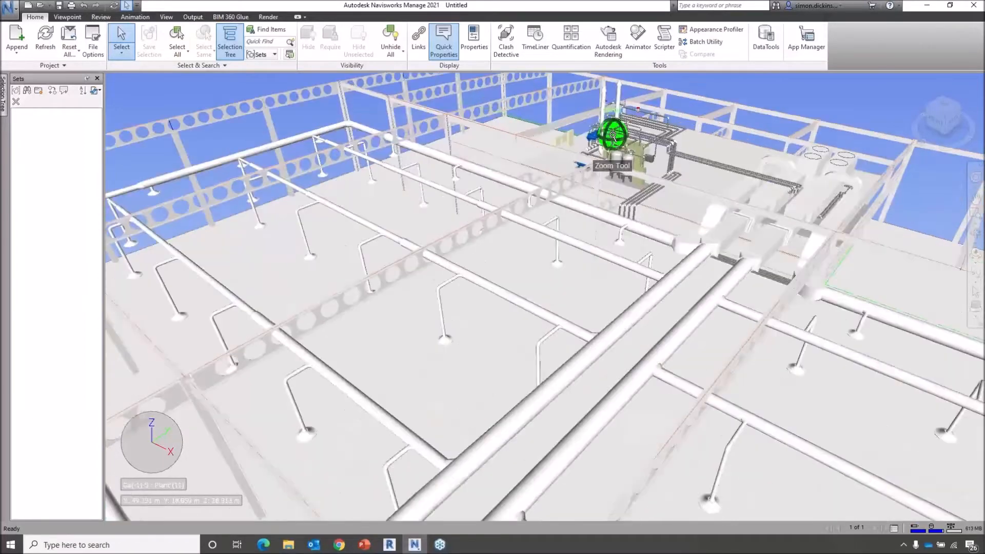
scroll(637, 163, "down", 2)
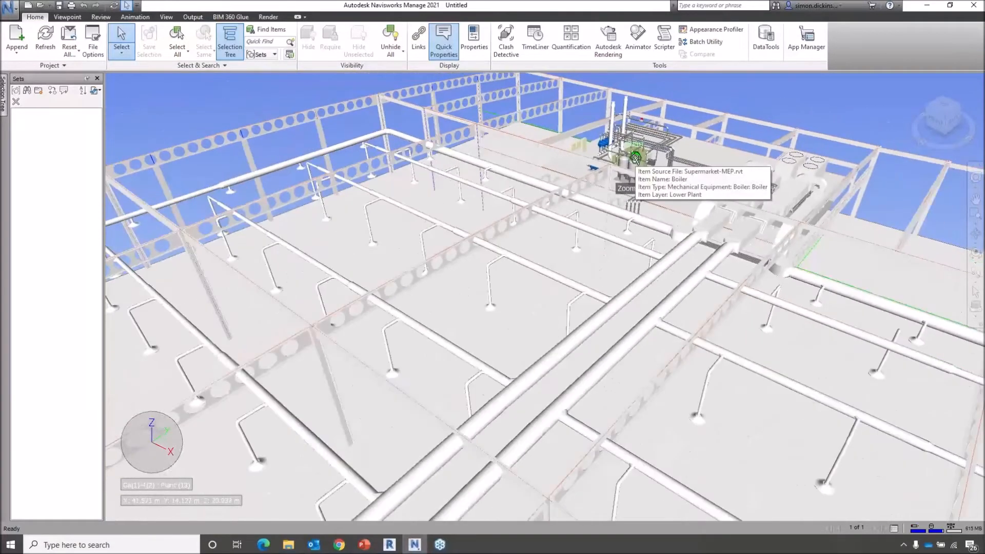
scroll(577, 280, "down", 3)
scroll(577, 280, "down", 1)
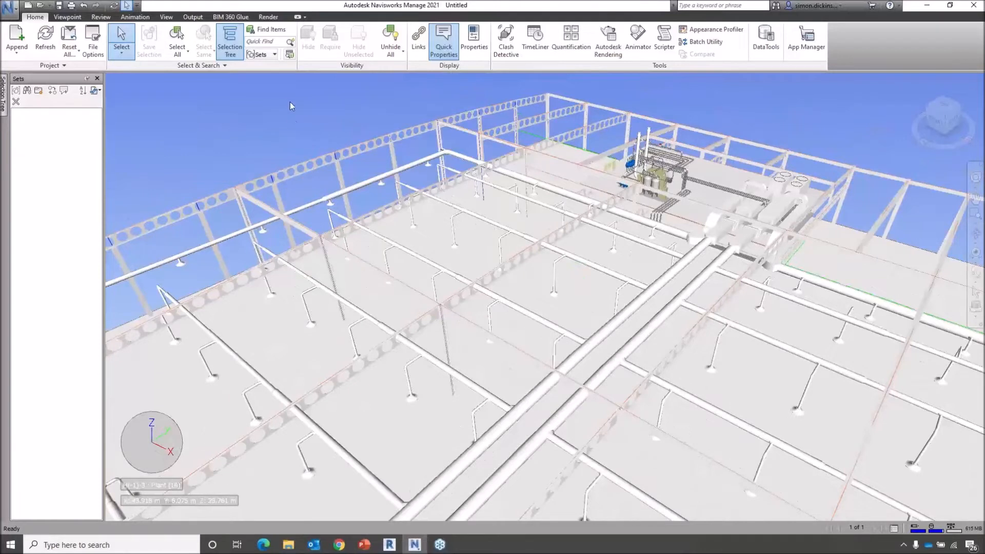
- Open Find Items as a floating window over the model and widen both the window and its Category column
left_click(260, 30)
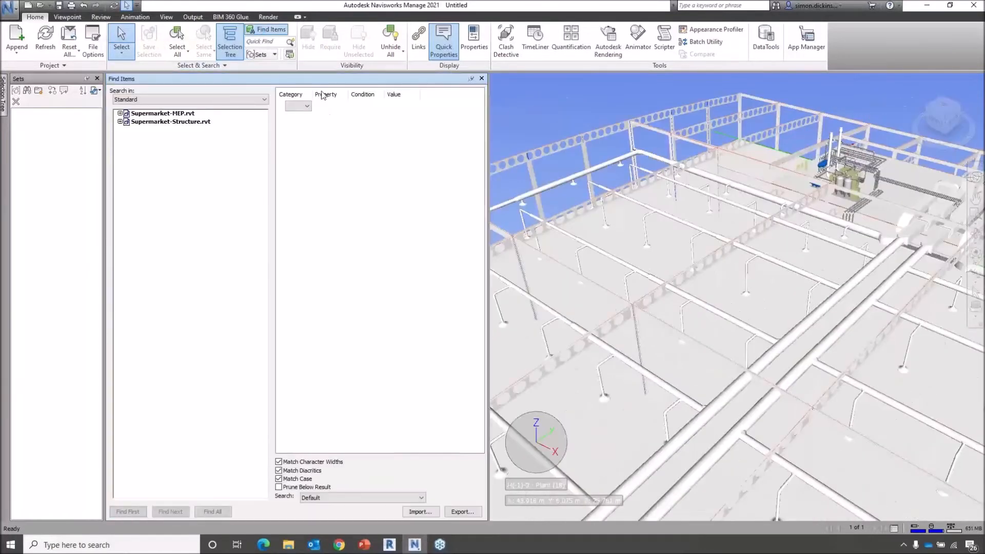
left_click_drag(318, 78, 514, 112)
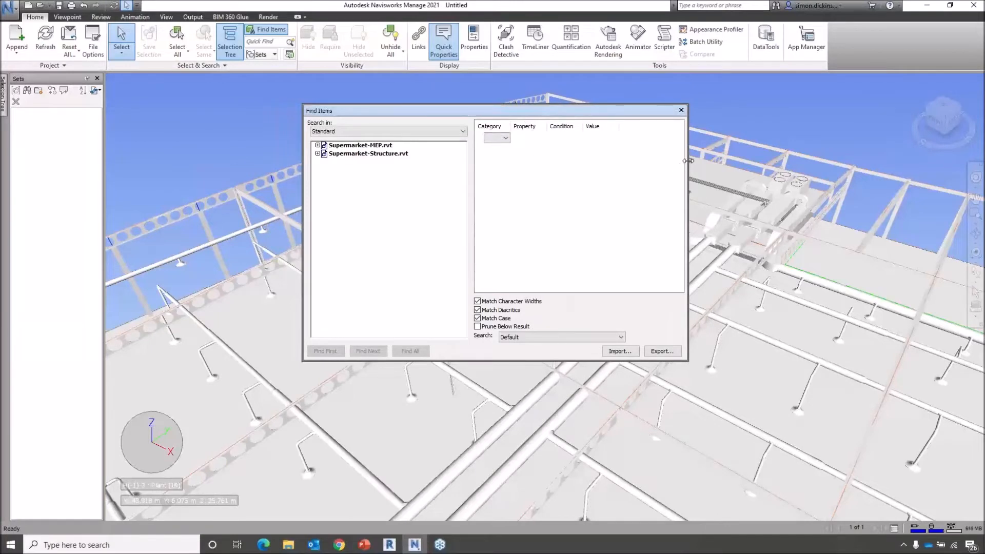
left_click_drag(689, 163, 745, 154)
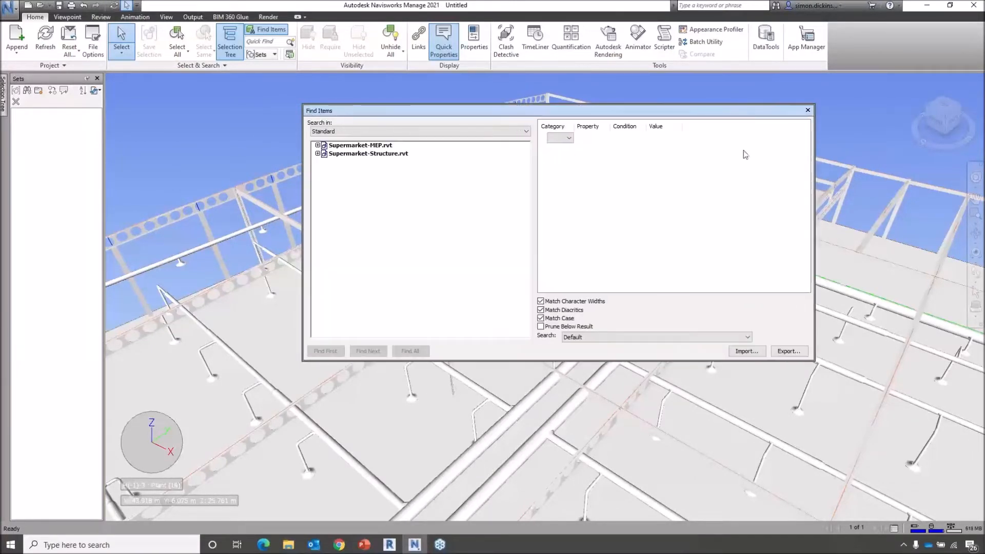
left_click_drag(573, 126, 594, 126)
- Add a search condition for category System Type where System Classification equals Supply Air
left_click(589, 138)
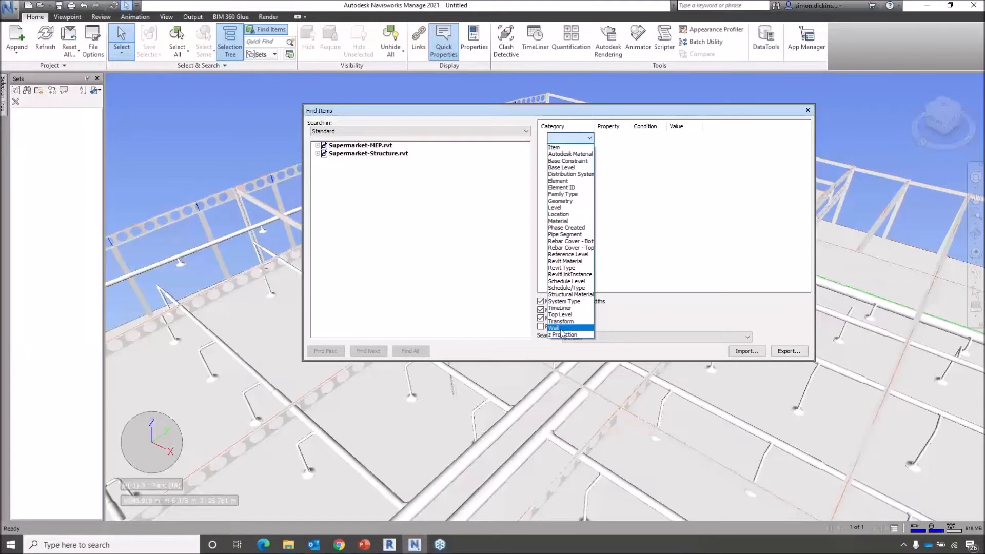
left_click(564, 301)
left_click(614, 137)
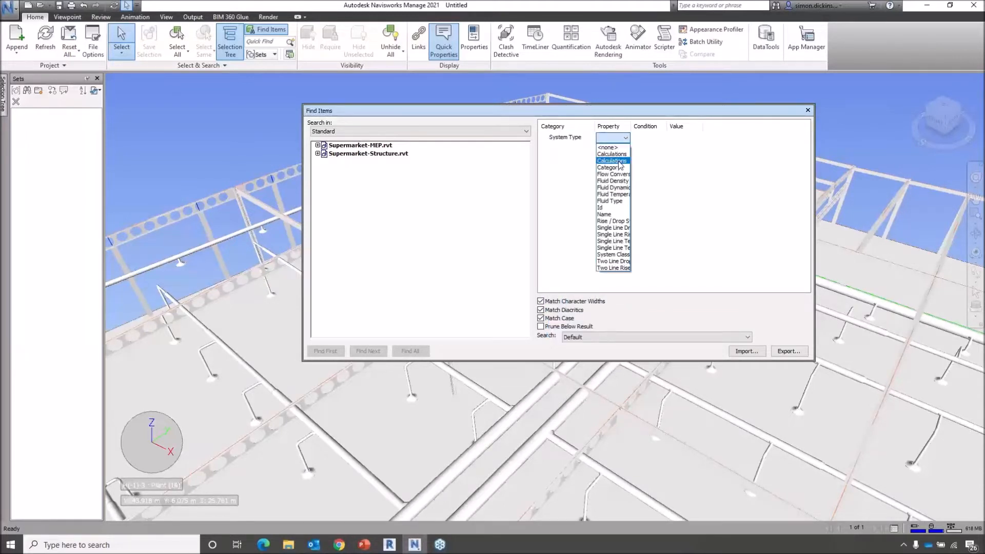
left_click(613, 254)
left_click(662, 138)
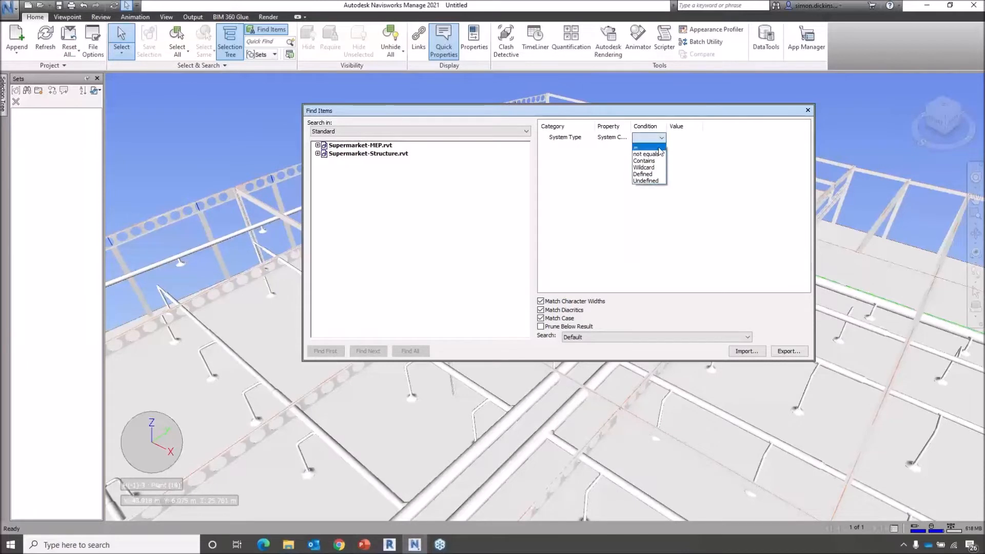
left_click(648, 148)
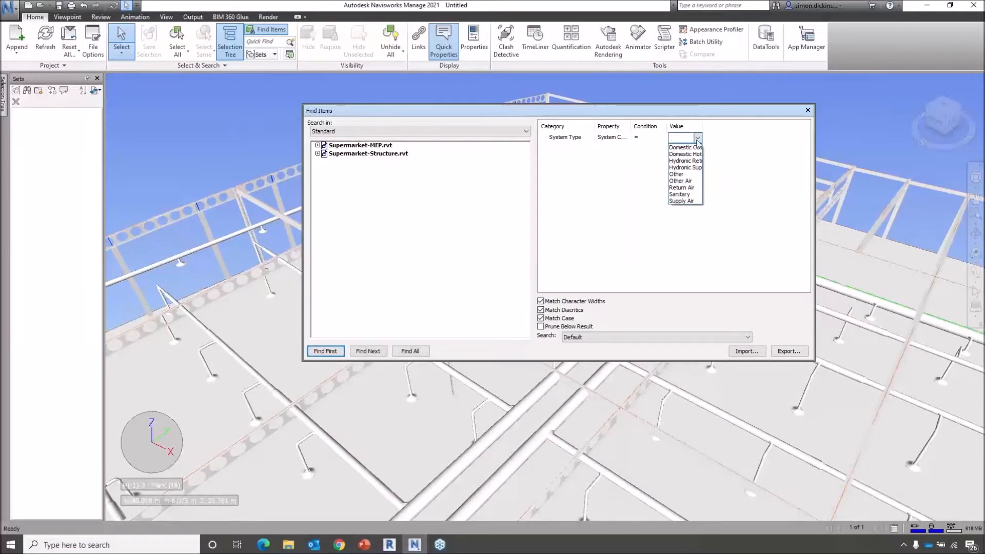
left_click(682, 201)
- Add an OR condition where the System Type's System Classification equals Return Air, and find all matching items
left_click(571, 148)
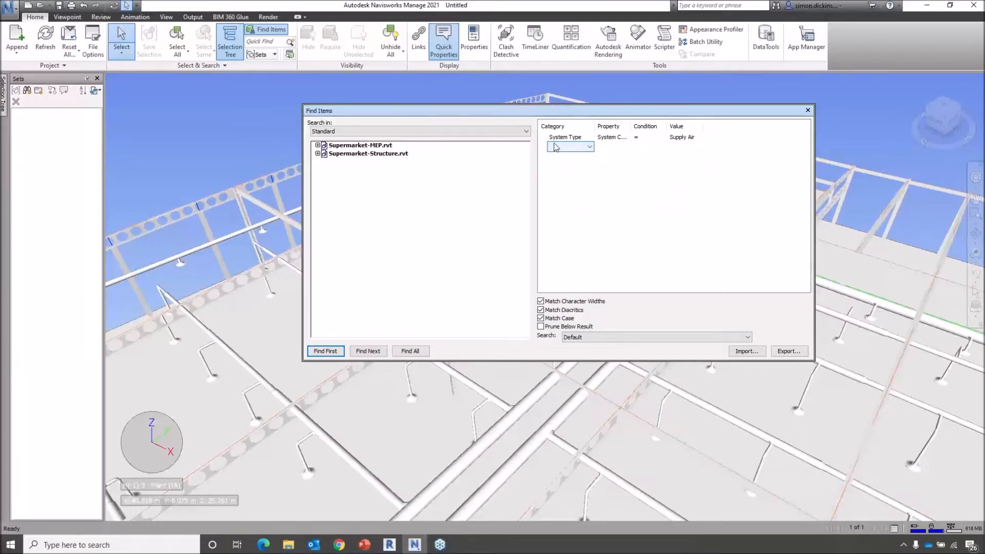
right_click(554, 148)
left_click(594, 234)
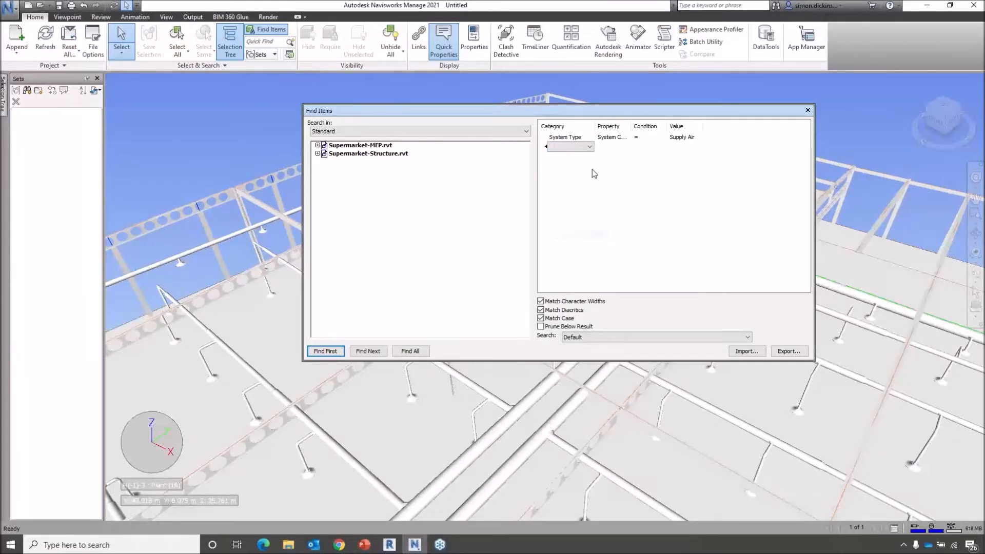
left_click(588, 147)
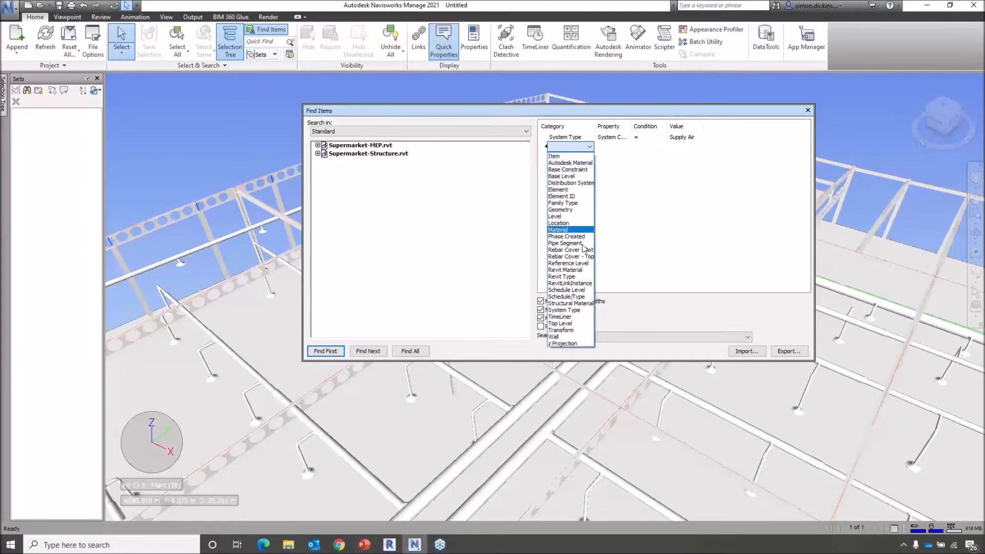
left_click(573, 311)
left_click(626, 148)
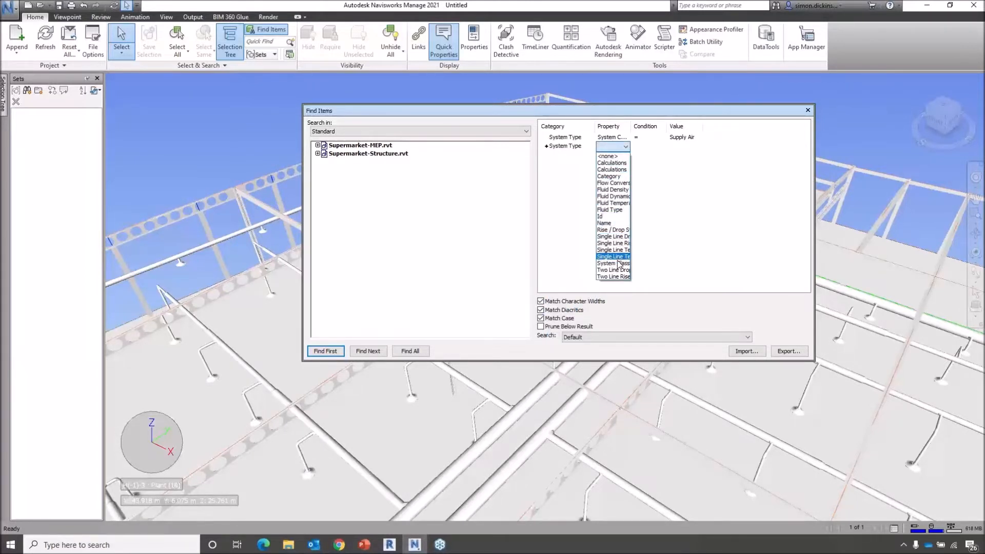
left_click(619, 263)
left_click(661, 148)
left_click(651, 156)
left_click(698, 147)
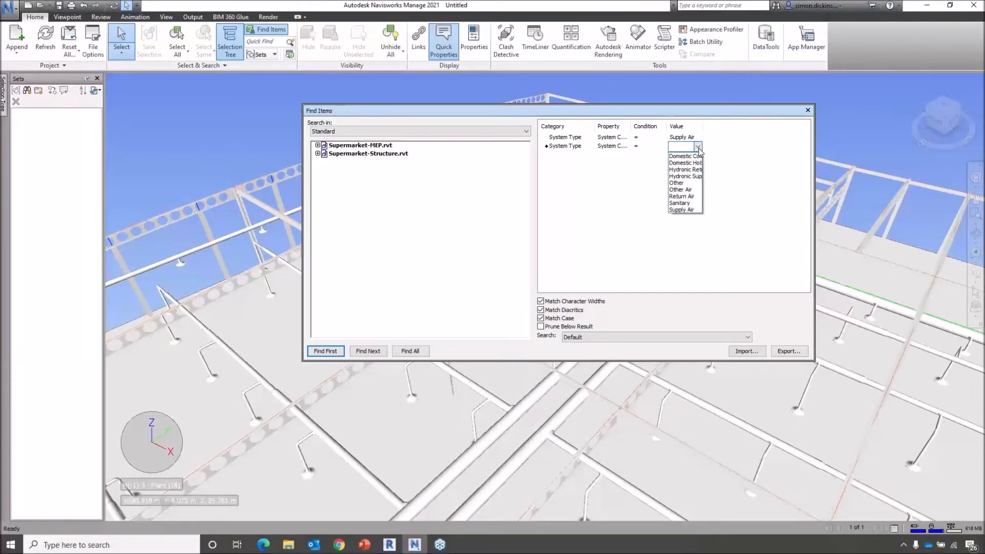
left_click(683, 196)
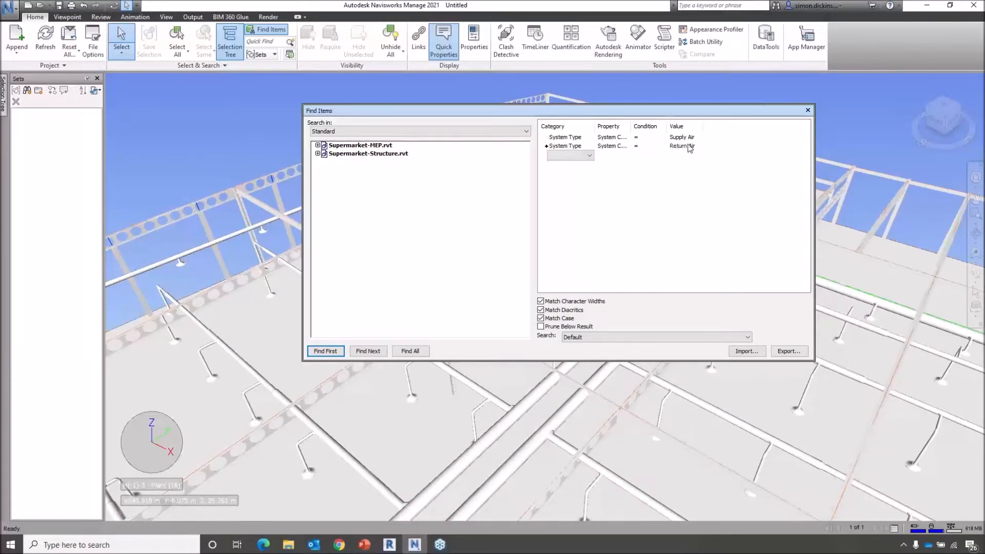
left_click(409, 351)
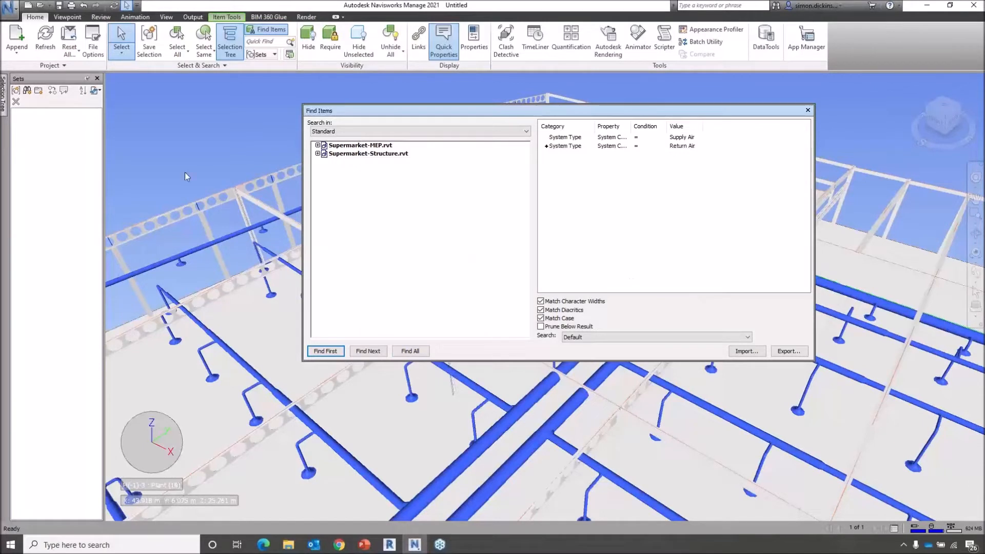
- Save the current search as a search set named "All Supply and Return Air" and close Find Items
left_click(26, 91)
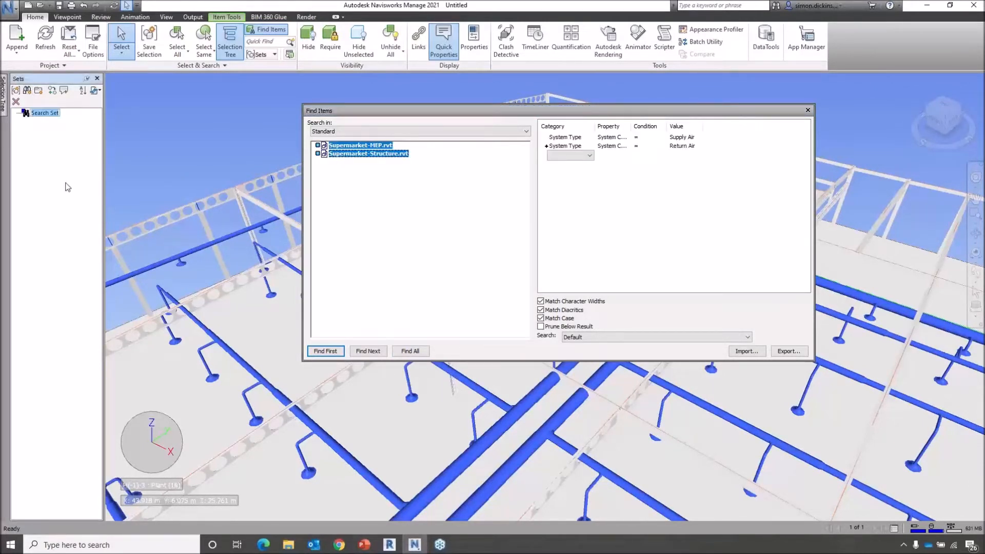
type("All Su")
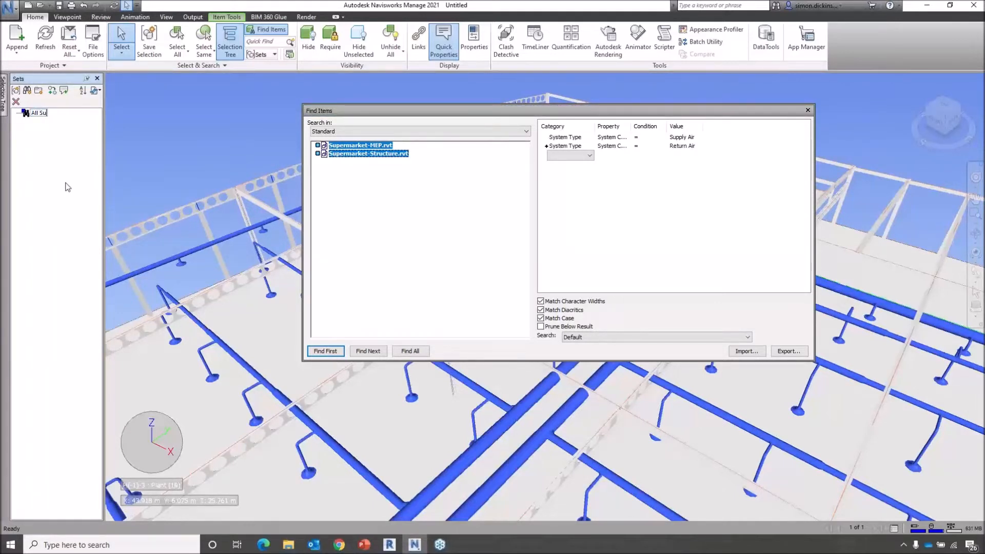
type("pply and Return Air")
key("Return")
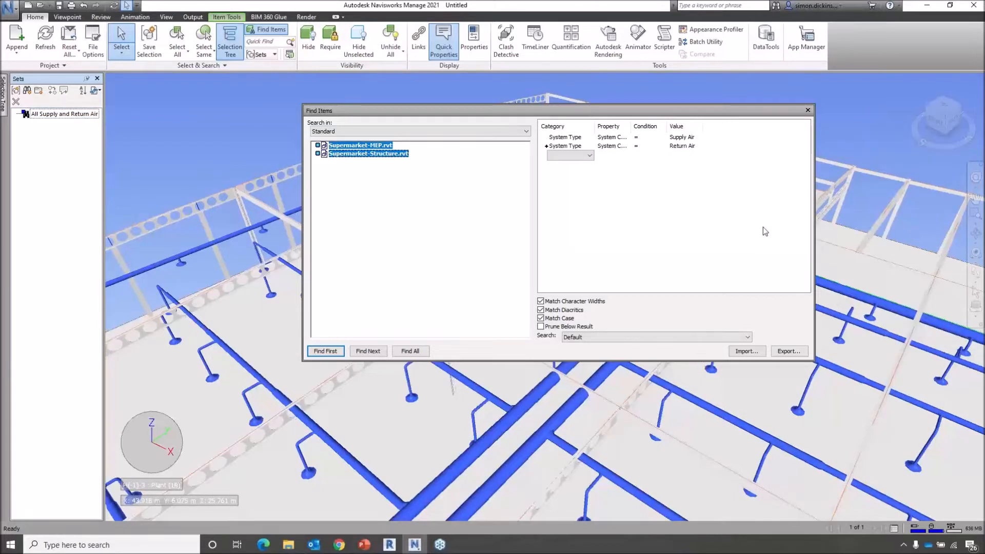
left_click(808, 111)
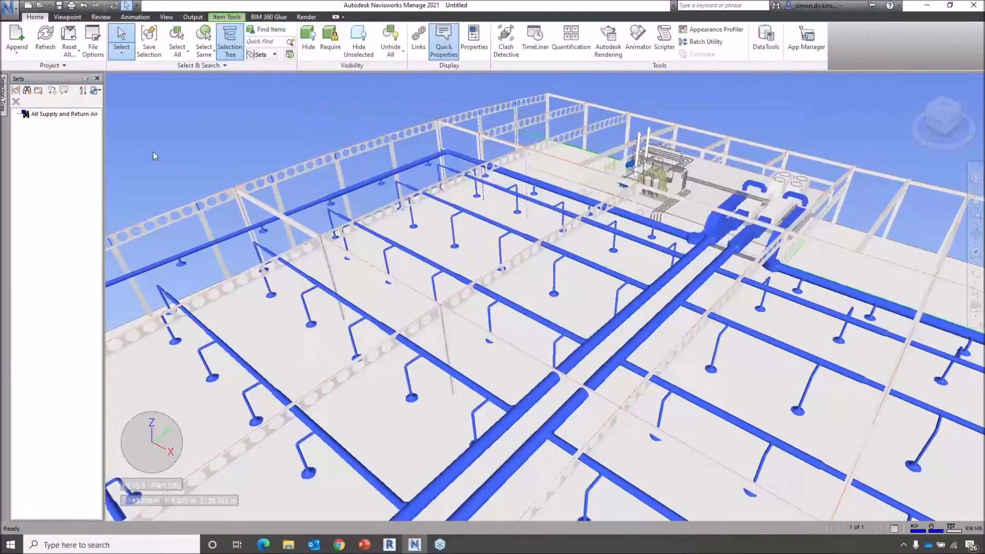
left_click(95, 91)
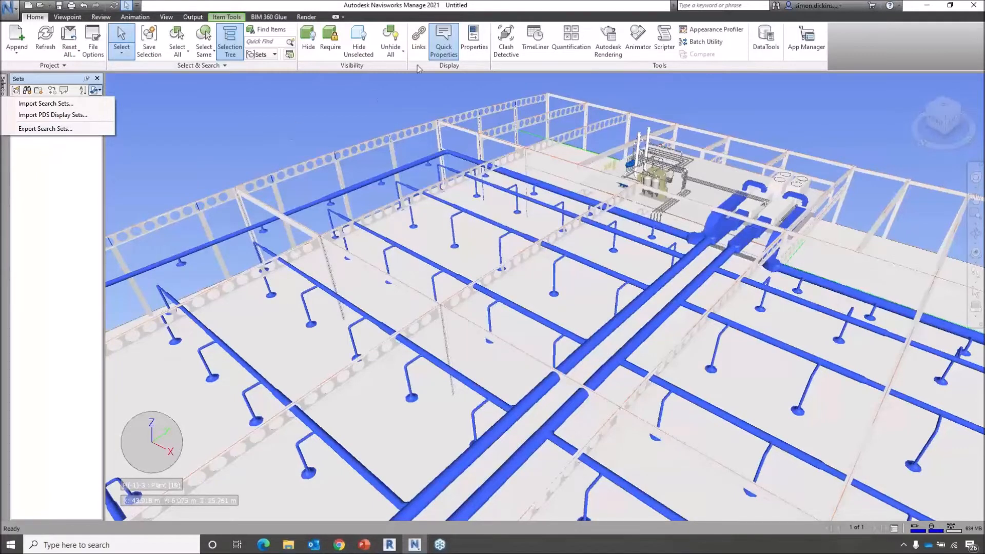
- Open Clash Detective over the model and add a clash test named "Air S/r V Steel"
left_click(506, 51)
left_click(508, 54)
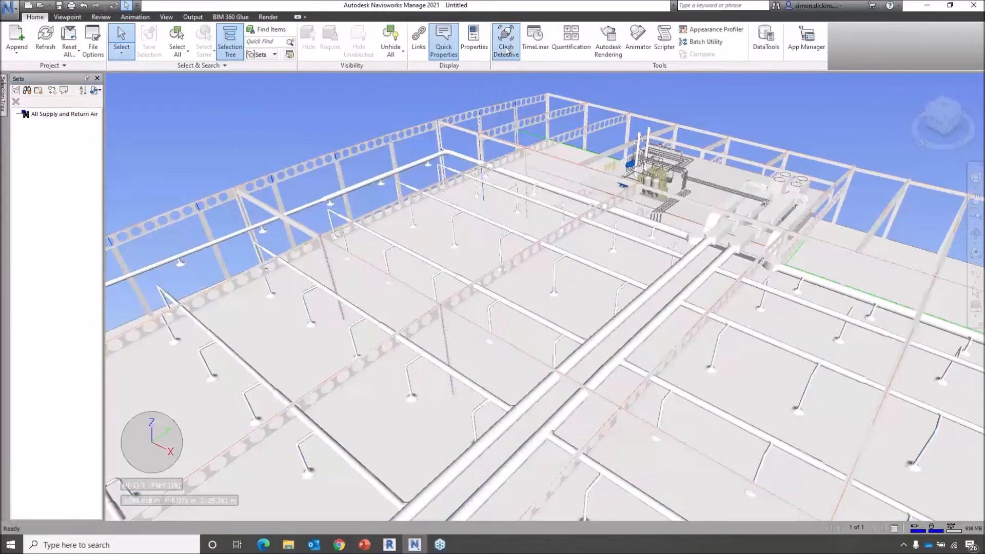
left_click_drag(553, 79, 359, 94)
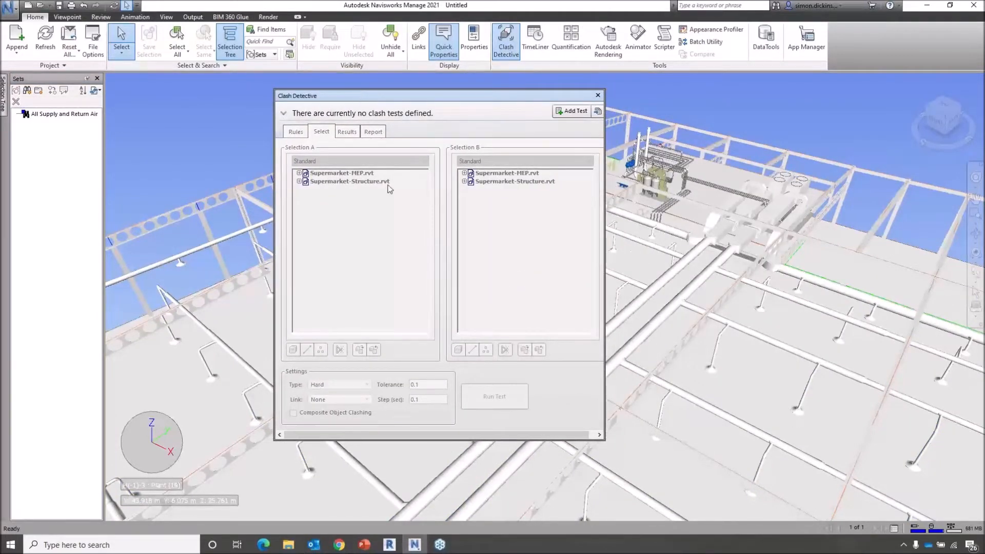
left_click(284, 113)
left_click(302, 219)
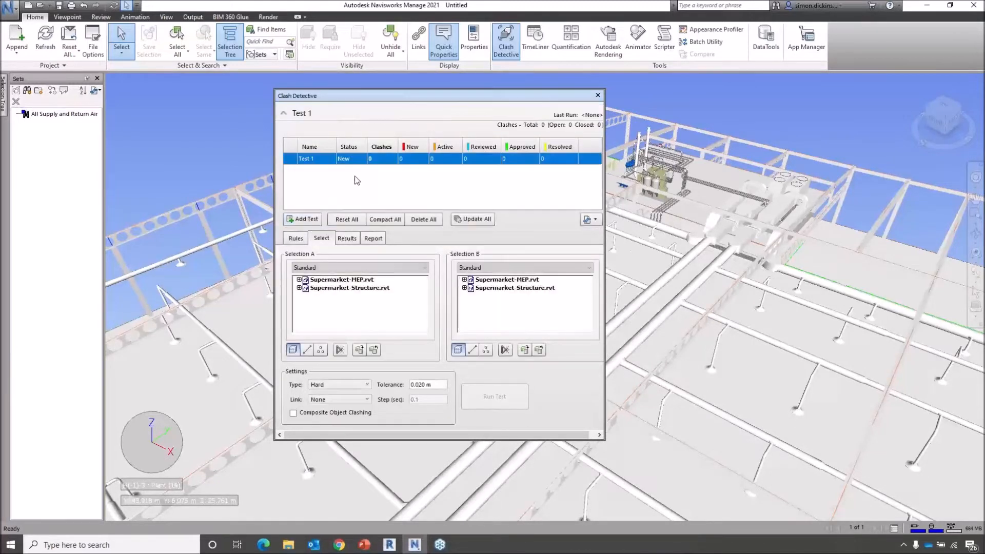
double_click(321, 158)
type("D")
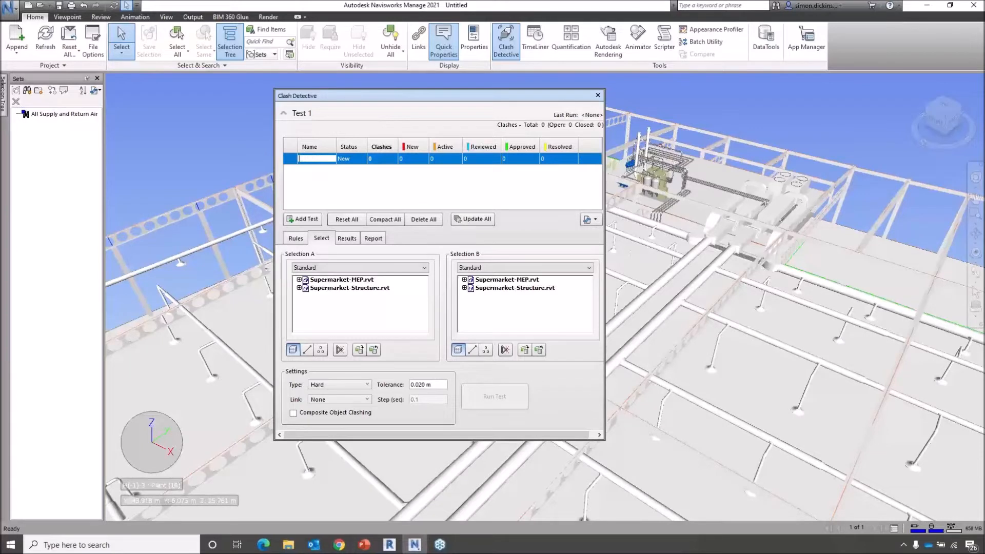
type("S/r V Steel")
- Set Selection A to the All Supply and Return Air set and Selection B to Supermarket-Structure.rvt, and run the clash test
left_click(324, 267)
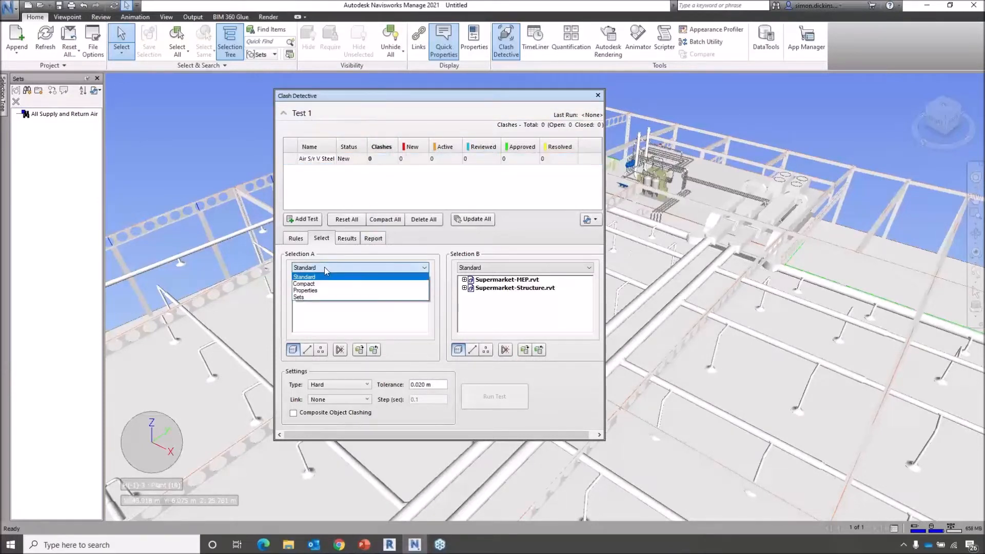
left_click(323, 298)
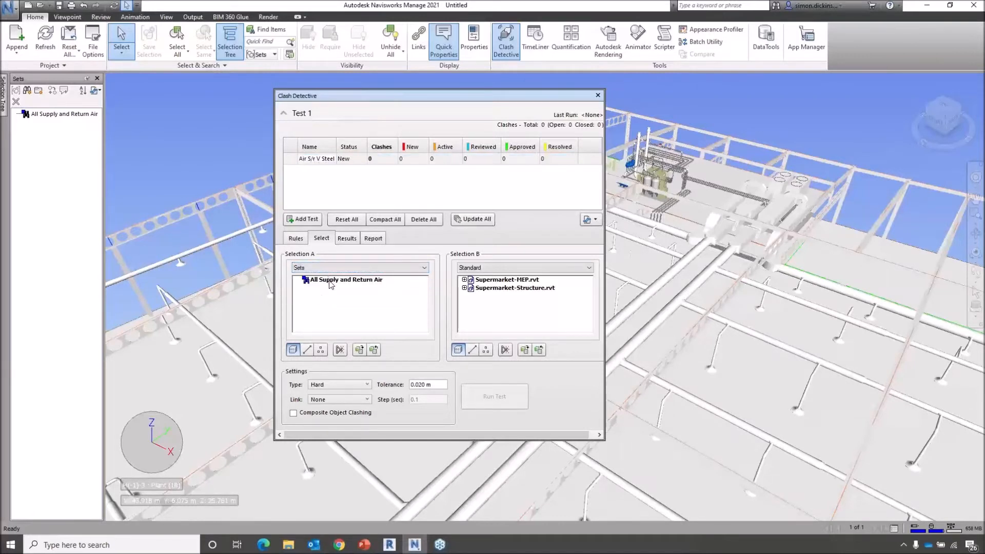
left_click(330, 282)
left_click(501, 287)
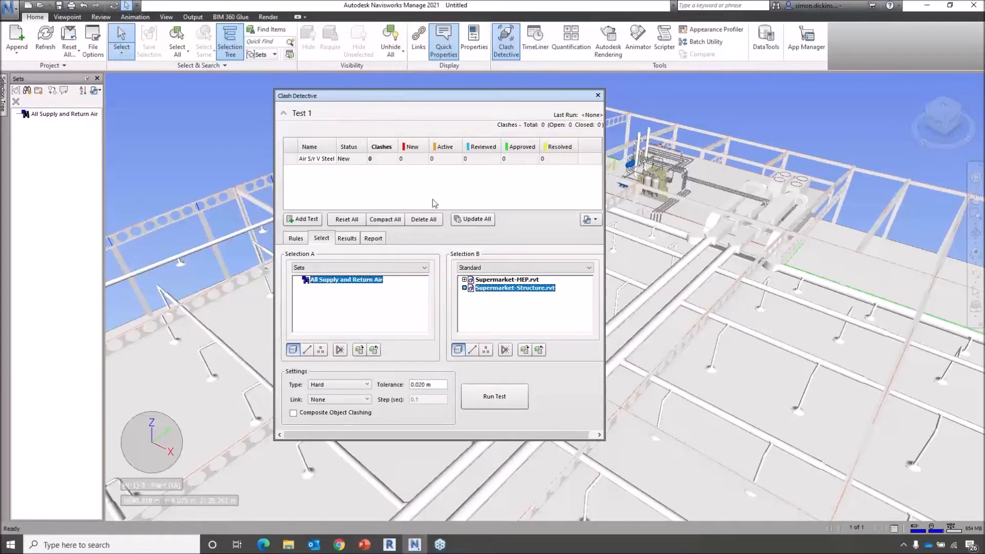
left_click(502, 402)
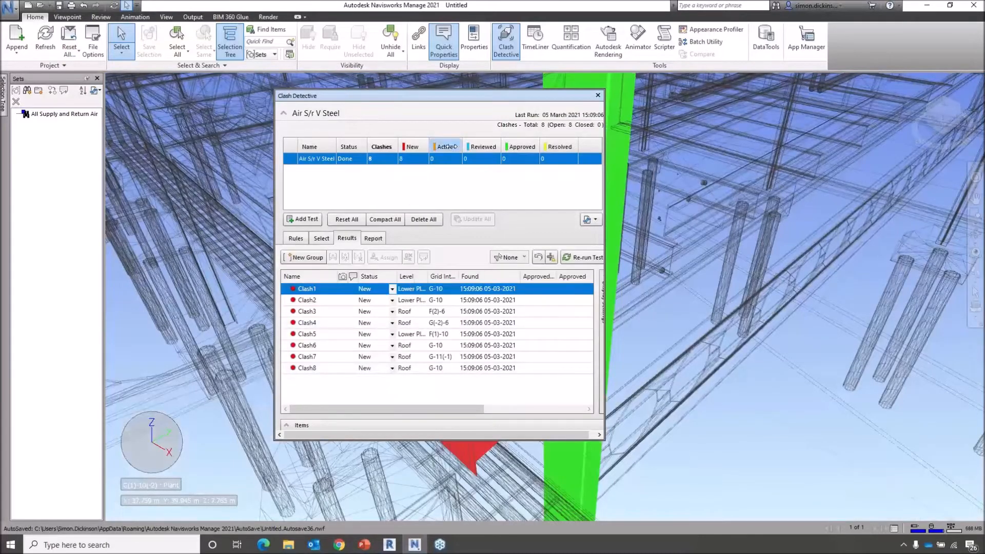
- Move Clash Detective off the clash geometry and review Clash1 to Clash4 in the model
left_click_drag(474, 99, 298, 121)
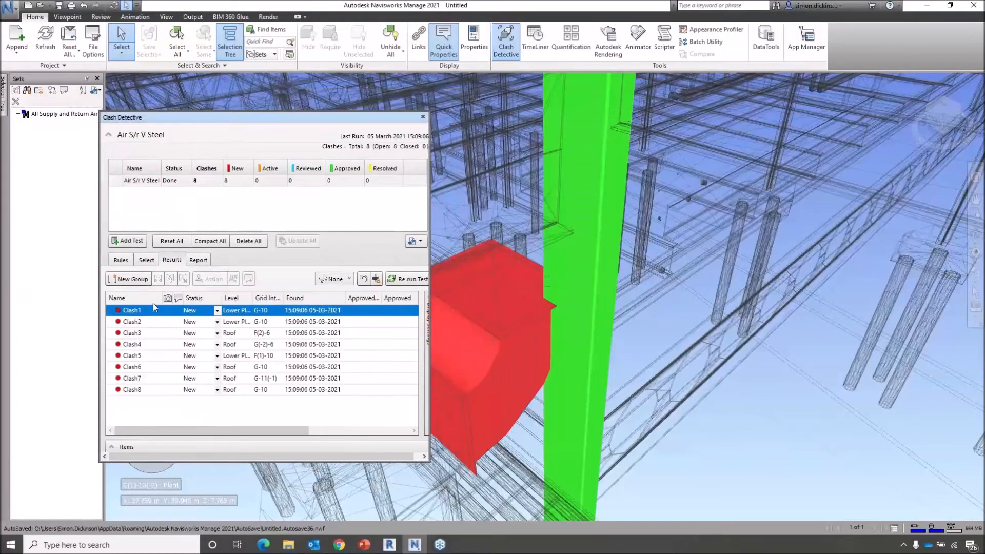
left_click(142, 333)
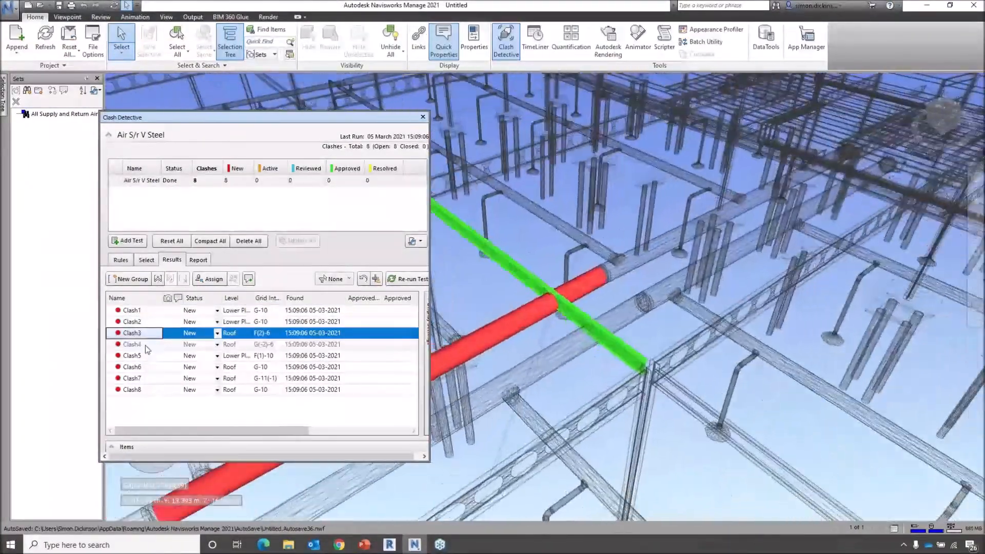
left_click(146, 346)
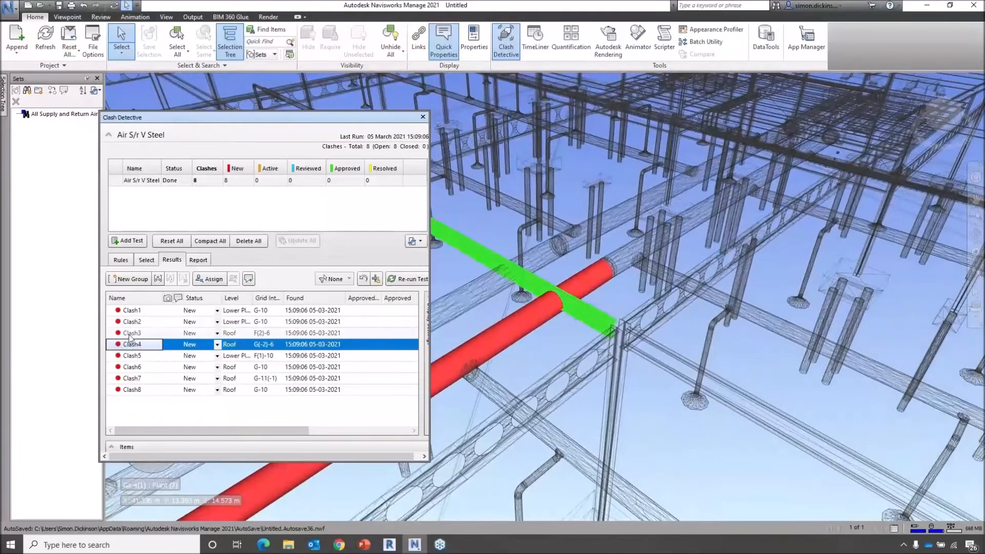
left_click(127, 333)
left_click(132, 322)
left_click(138, 311)
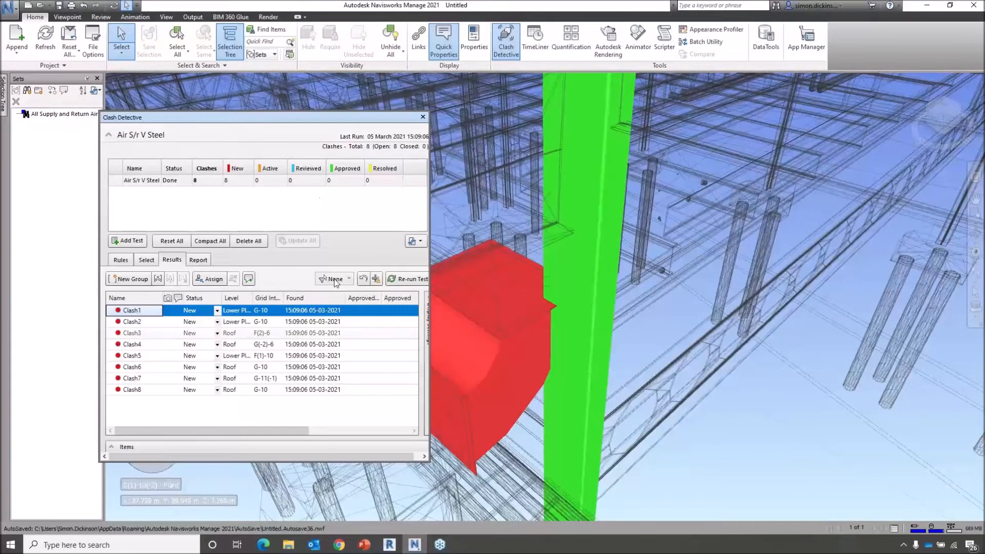
- Write the current test's clash report in XML format as Air S_r V Steel.xml in the Powerpack folder, and return to the clash results
left_click_drag(294, 118, 442, 105)
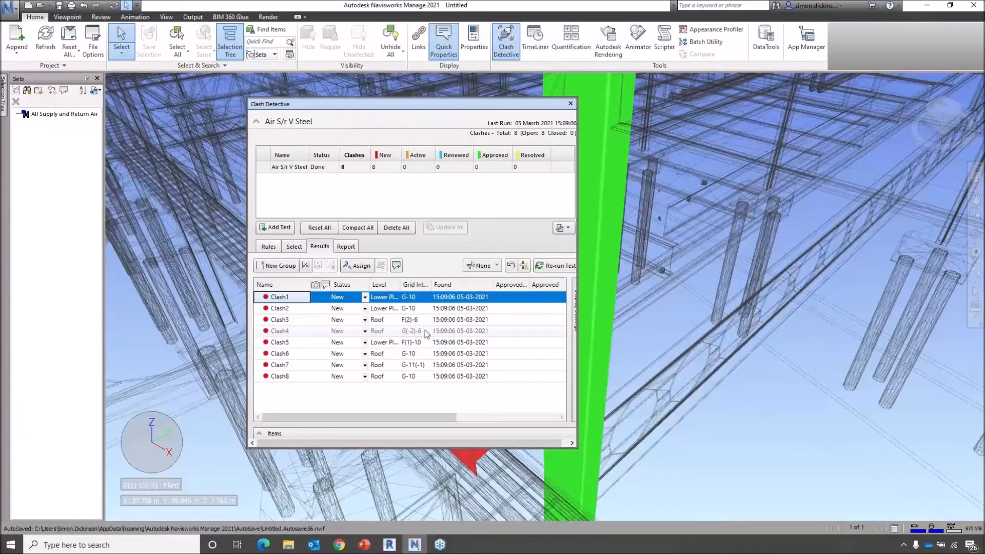
left_click(344, 249)
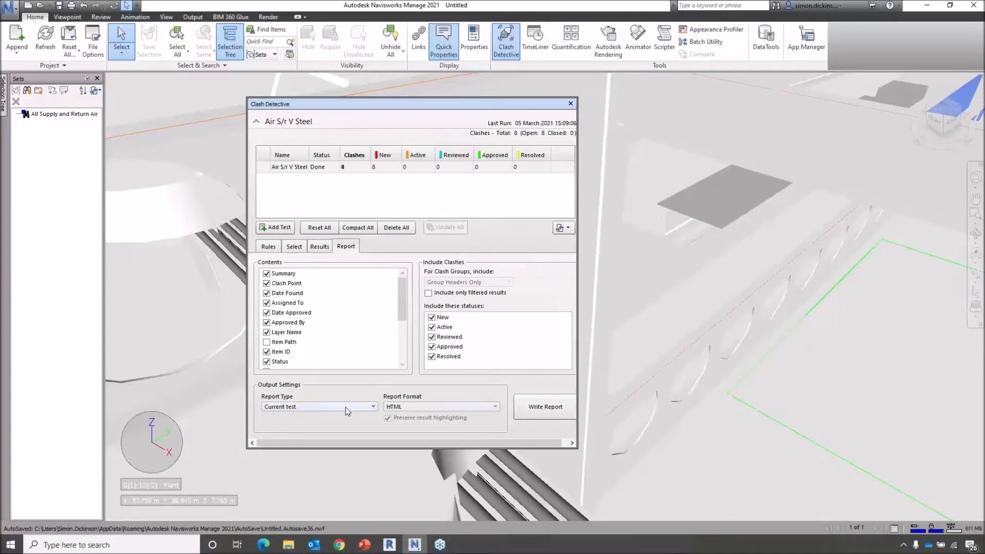
left_click(410, 409)
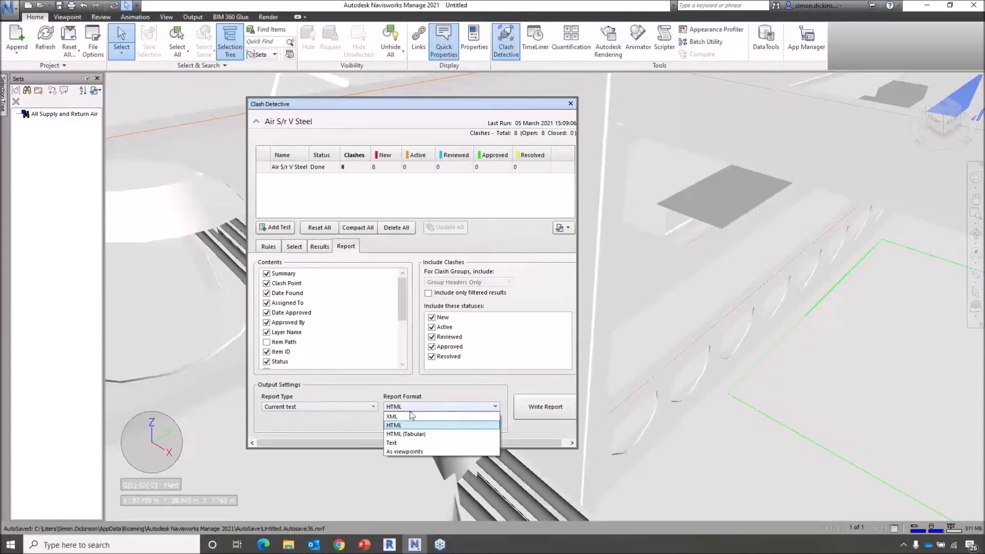
left_click(410, 417)
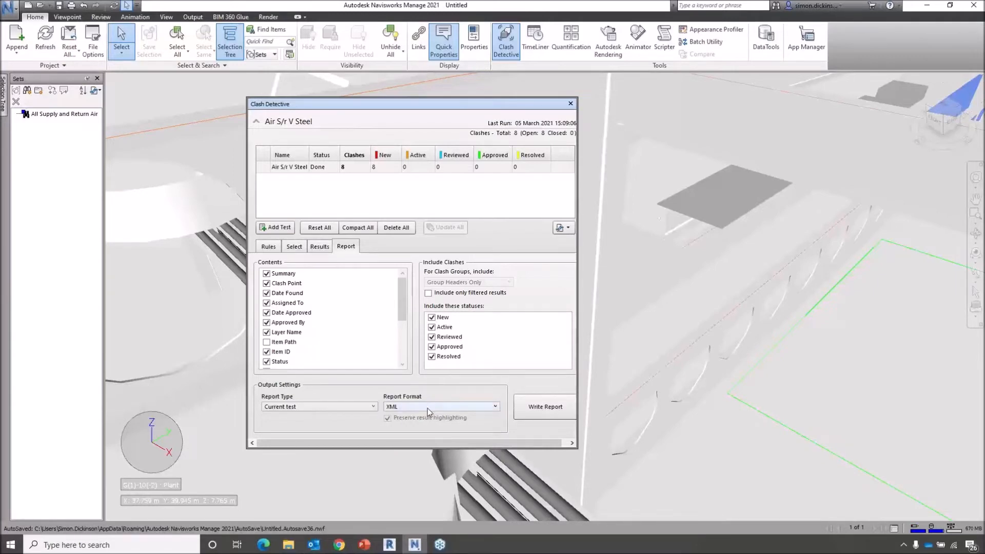
left_click(547, 407)
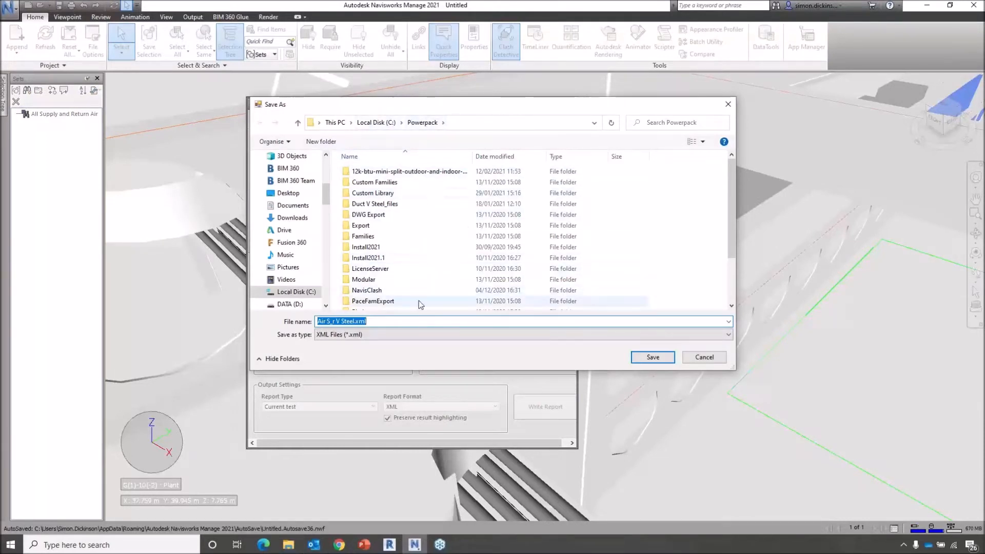
key("ctrl")
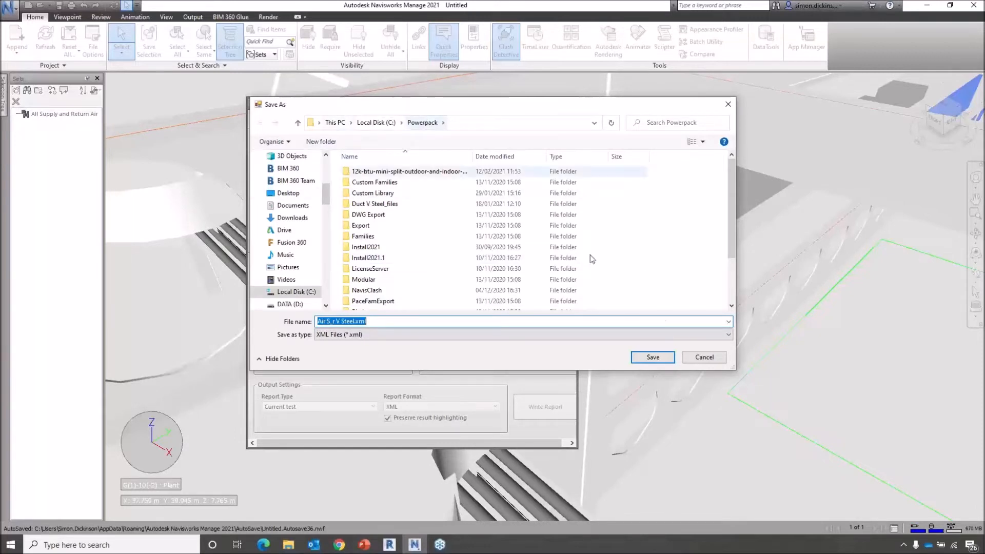
left_click(653, 359)
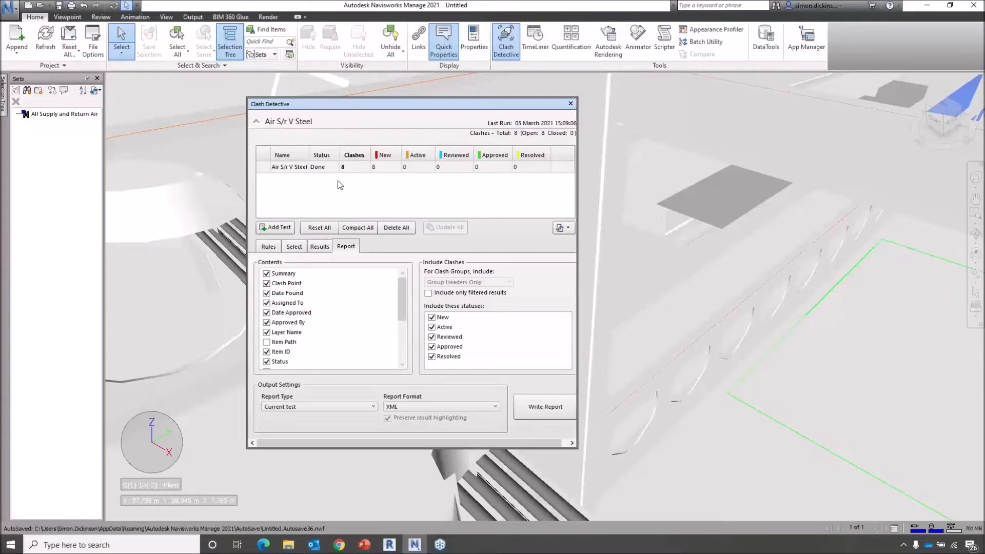
left_click(318, 247)
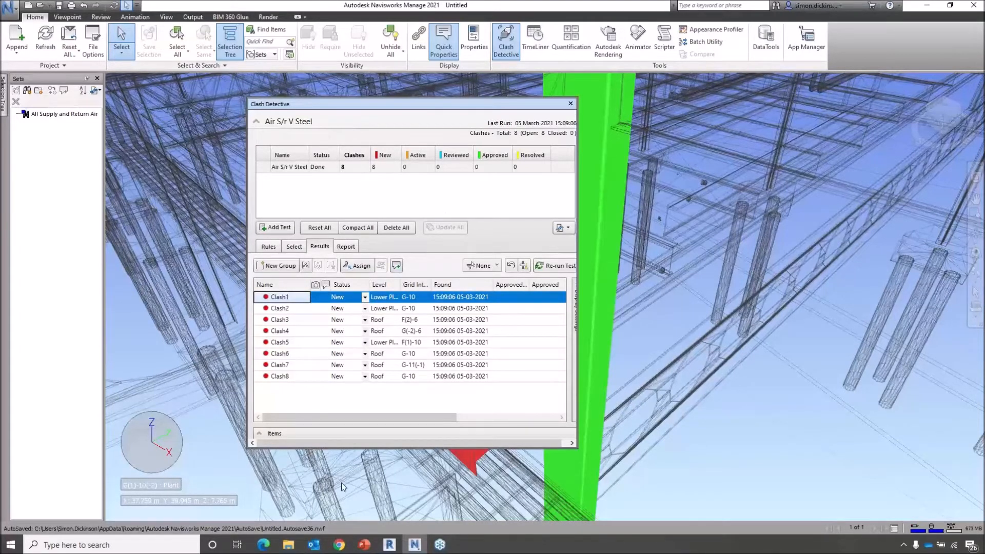
- Switch to the Supermarket-Structure model in Revit, clear the linked MEP model's selection and show the whole building in 3D
mouse_move(389, 544)
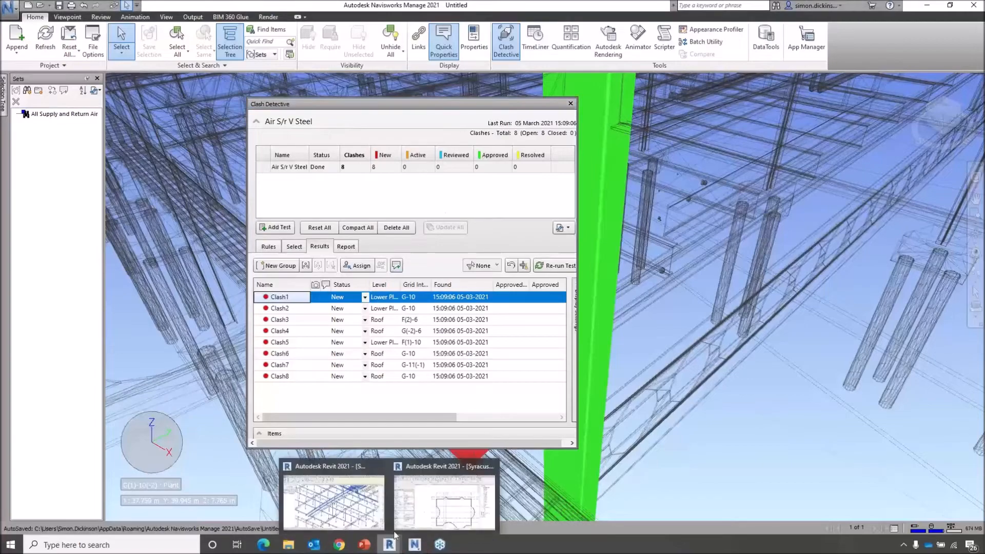
left_click(378, 507)
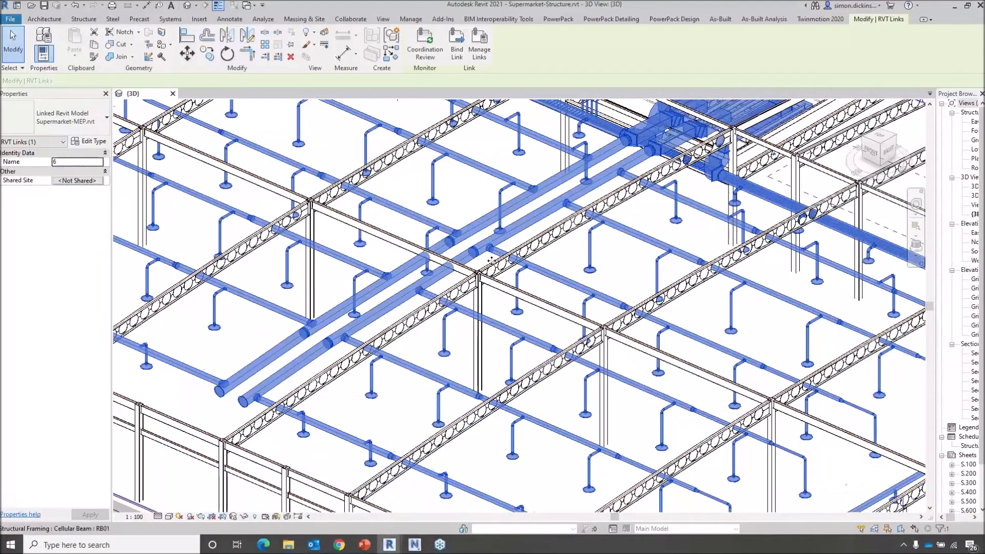
left_click(466, 198)
middle_click_drag(468, 201, 420, 284)
key("Escape")
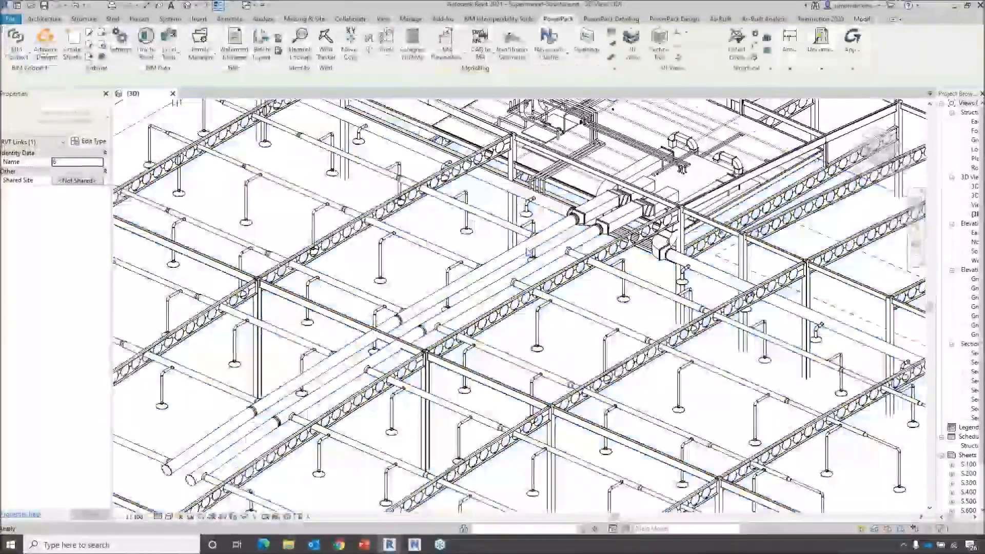
scroll(538, 240, "down", 3)
middle_click_drag(611, 240, 524, 244)
middle_click_drag(420, 331, 490, 326, "shift")
middle_click_drag(522, 143, 582, 137)
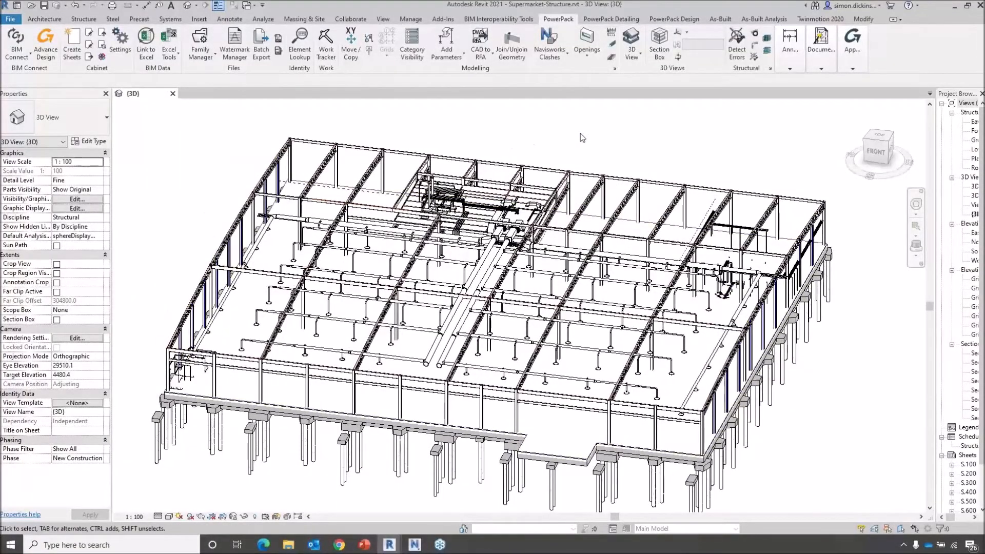
- Start a PowerPack Navisworks Clash Import and review its linked document and clash settings
left_click(562, 60)
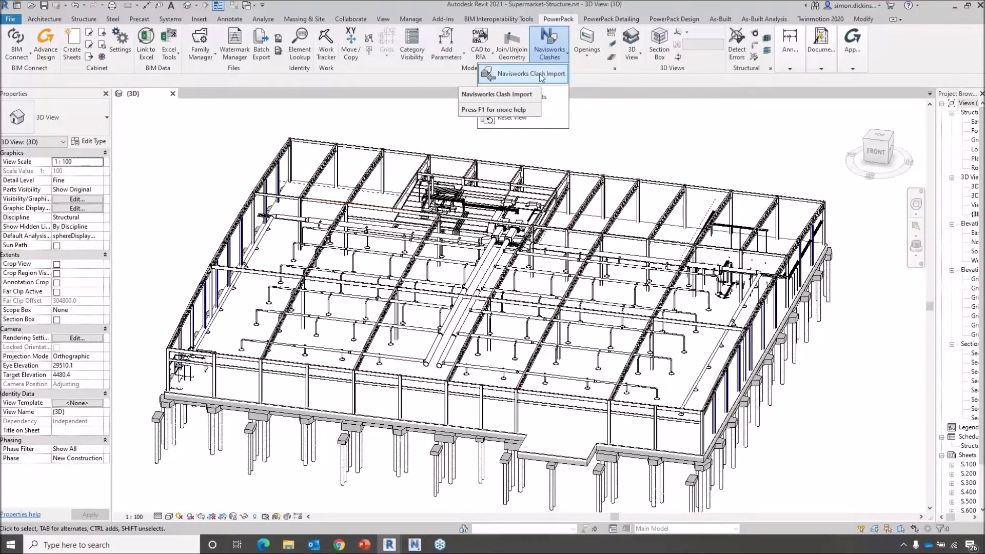
left_click(548, 77)
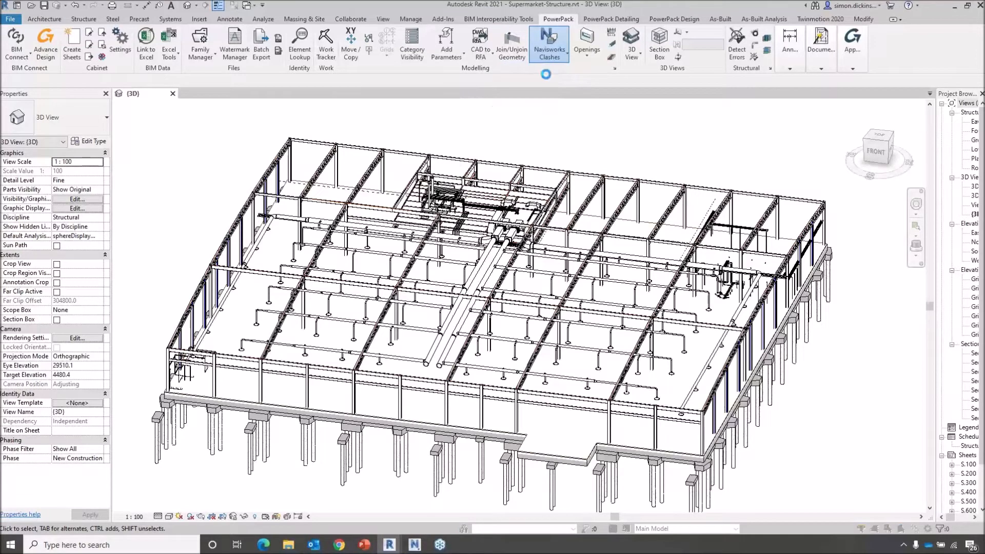
left_click_drag(310, 196, 300, 76)
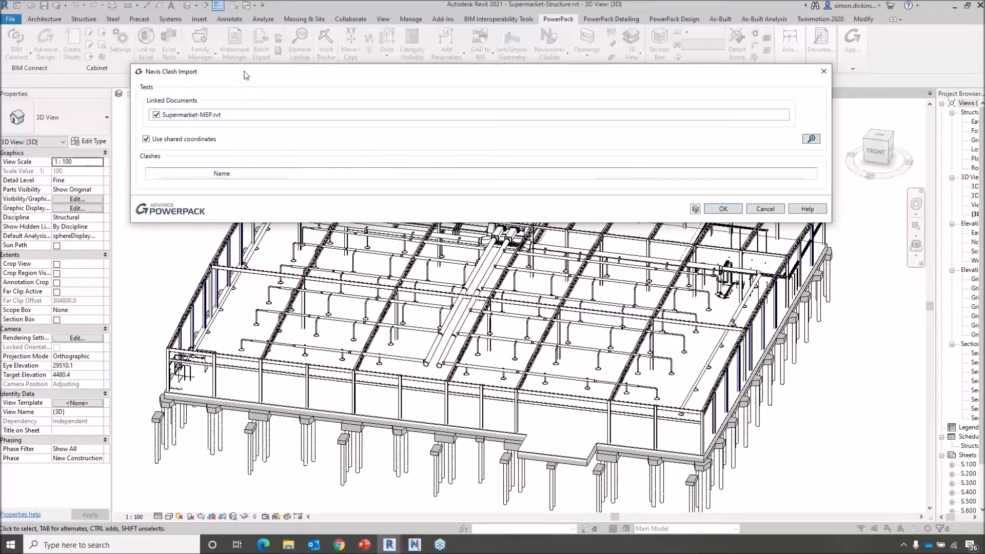
left_click(230, 116)
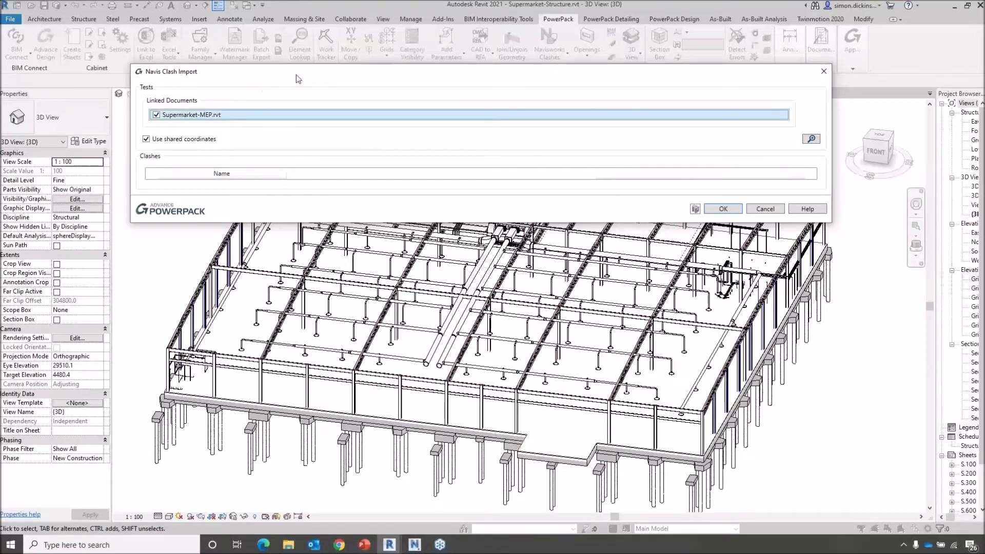
left_click(198, 175)
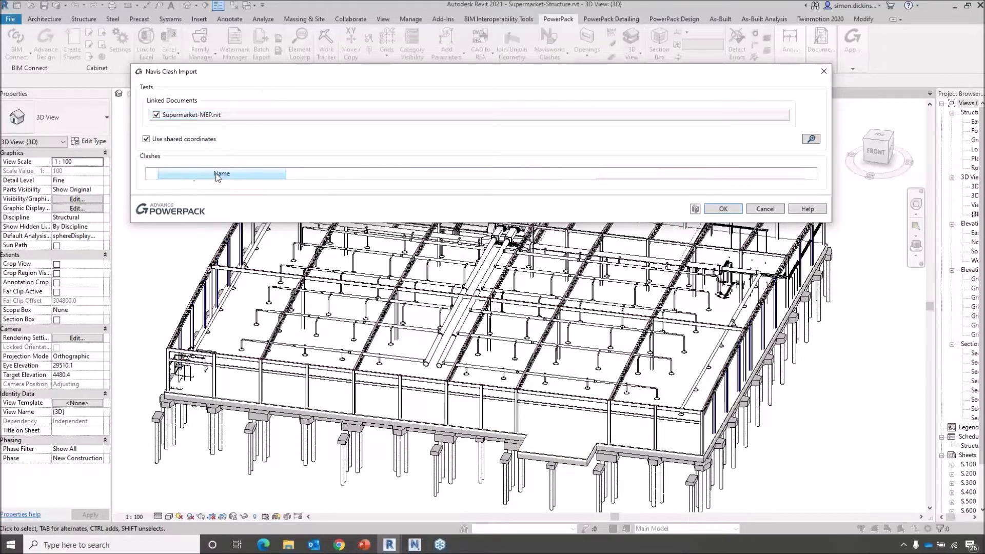
- Load the clash report Air S_r V Steel.xml from the Powerpack folder on Local Disk (C:) into the clash import
left_click(812, 139)
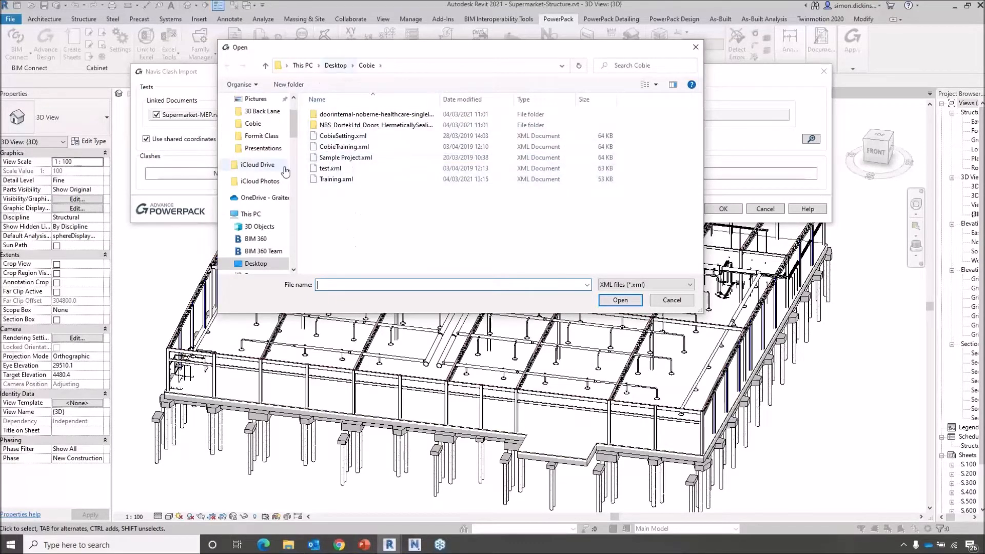
scroll(294, 221, "down", 4)
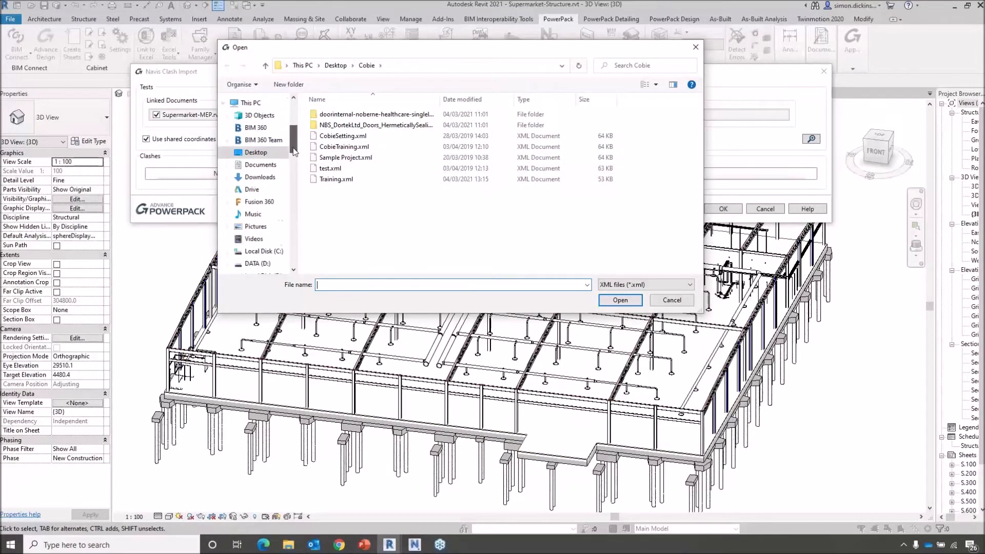
left_click(264, 223)
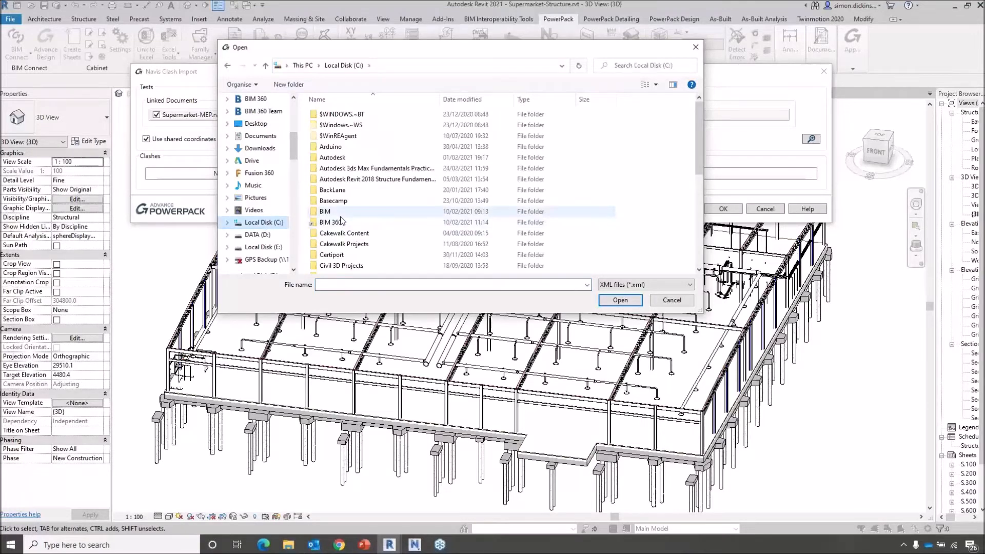
scroll(342, 216, "down", 5)
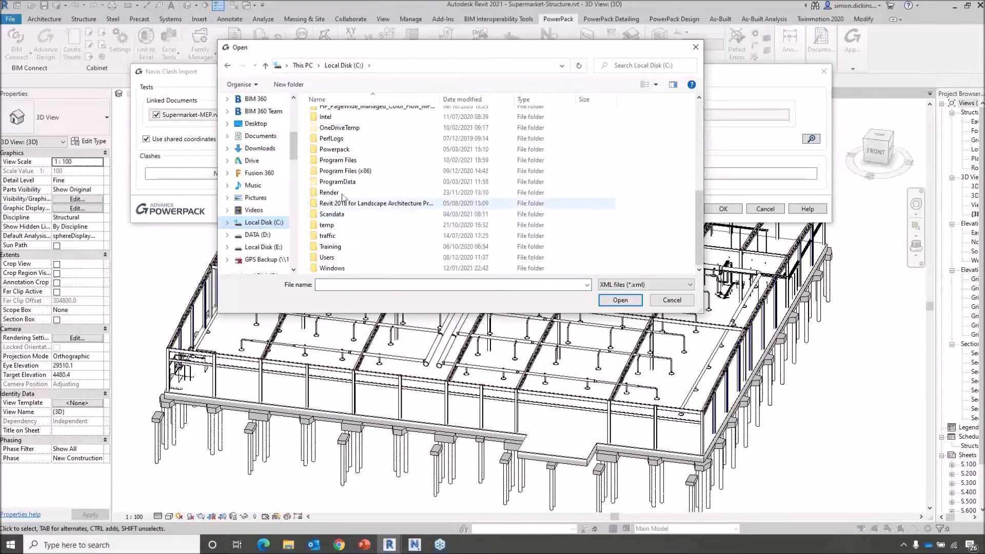
double_click(343, 150)
scroll(348, 215, "down", 2)
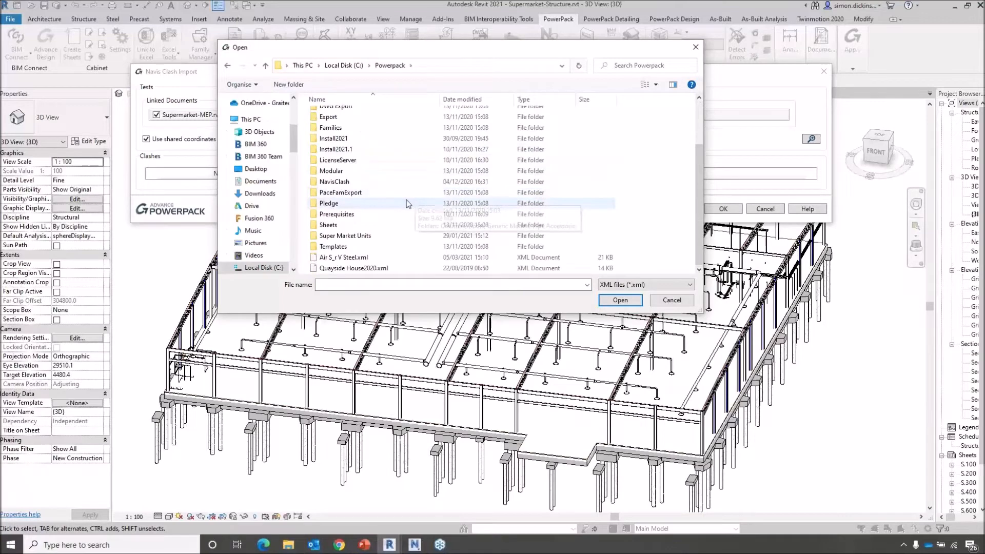
left_click(349, 258)
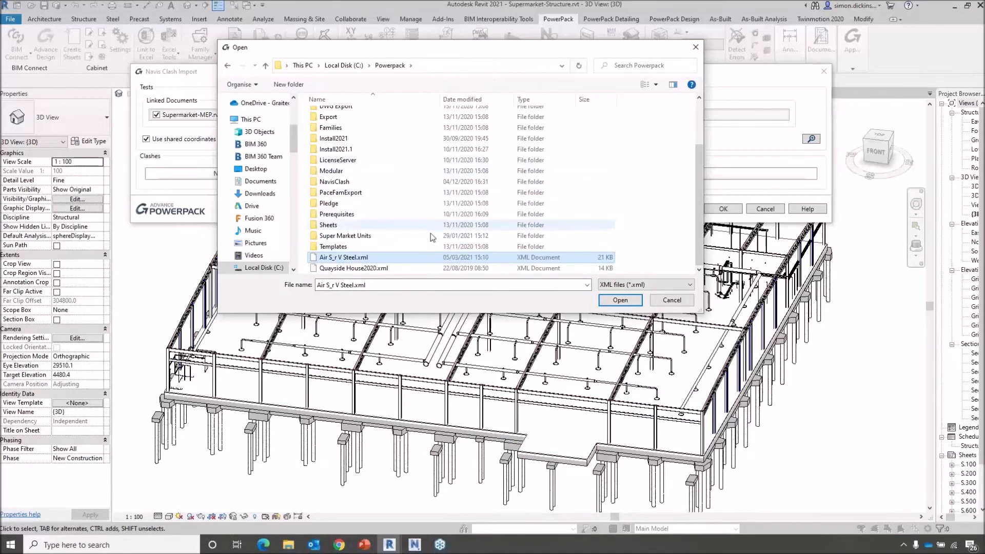
left_click(621, 300)
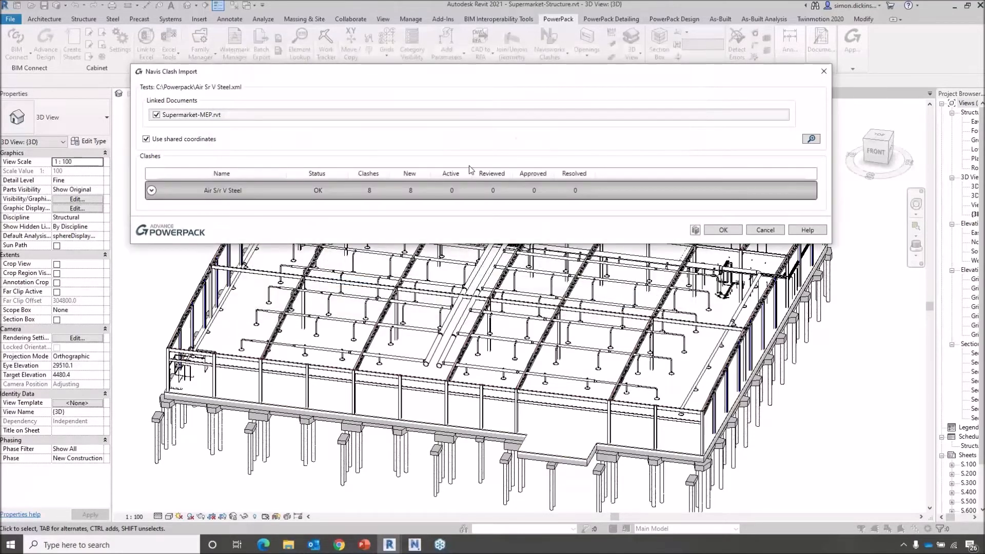
- Expand the Air S/r V Steel test and preview the images of Clash1 to Clash4
left_click(152, 191)
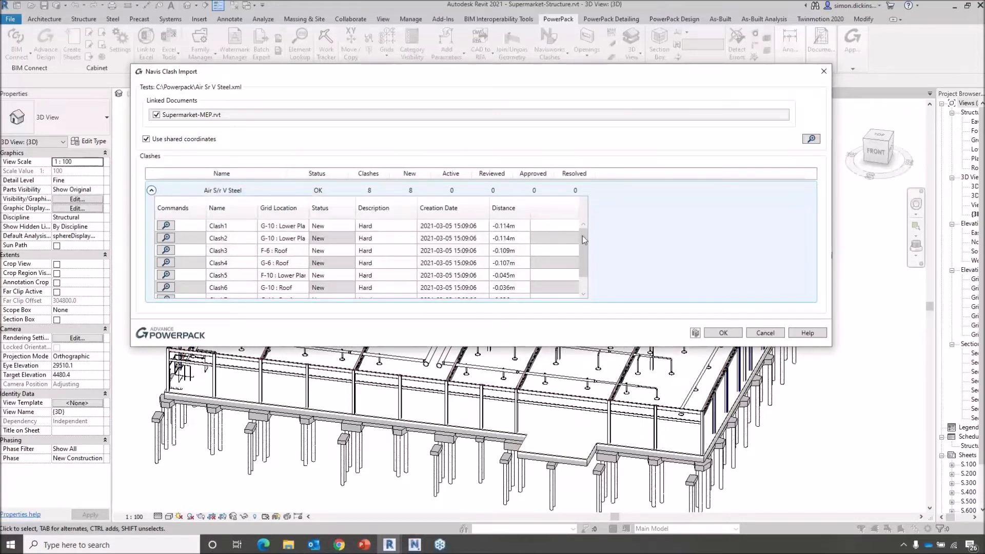
left_click_drag(583, 247, 589, 217)
left_click_drag(585, 256, 590, 236)
left_click(218, 230)
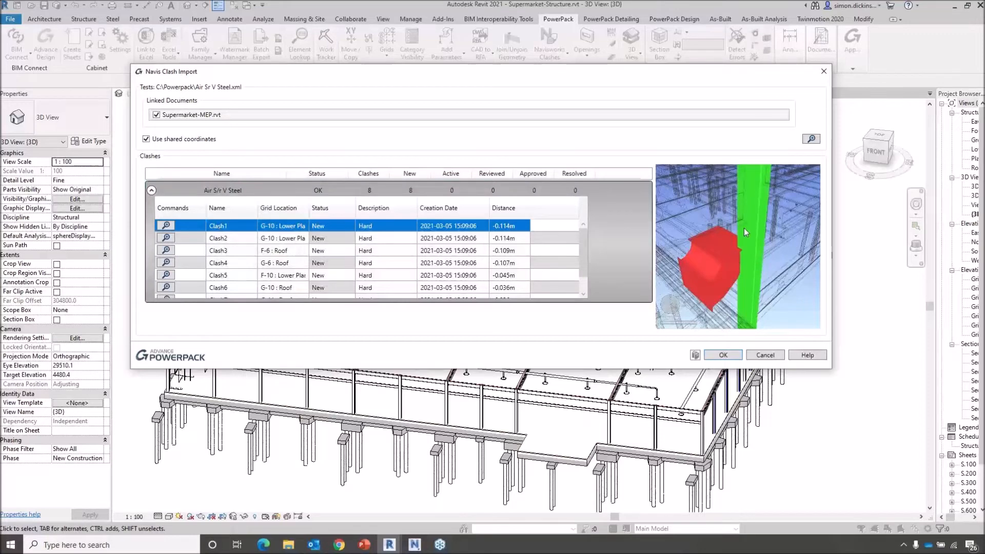
left_click_drag(622, 75, 559, 74)
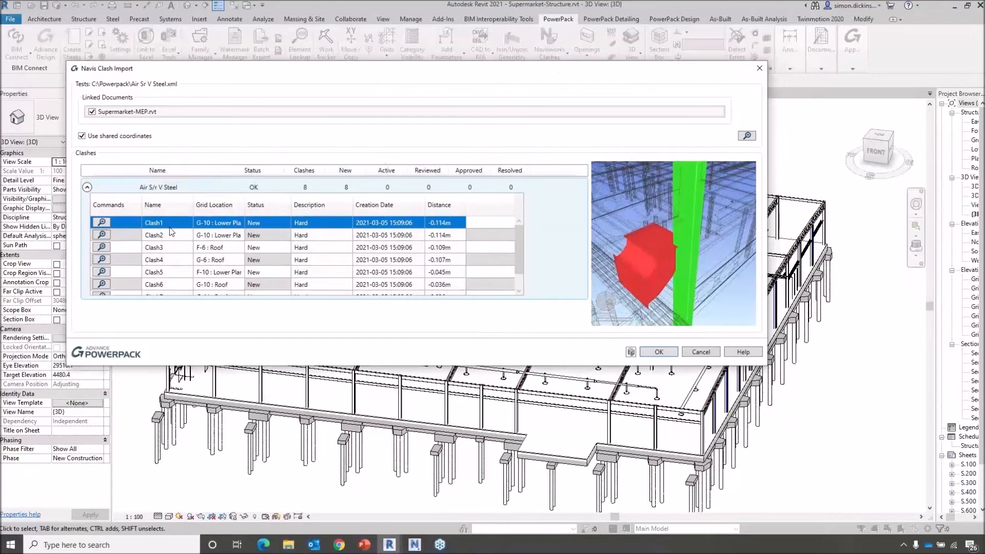
left_click(153, 236)
left_click(159, 247)
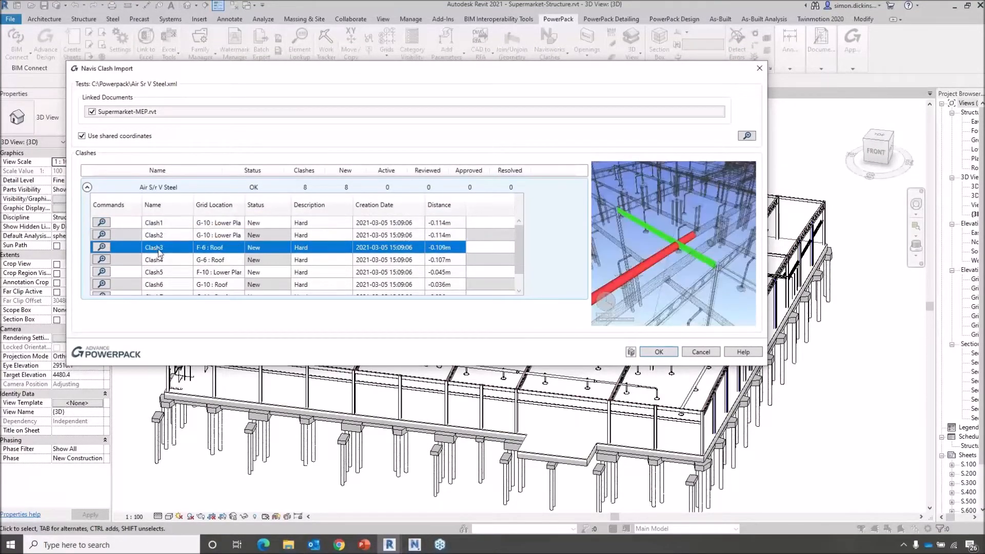
left_click(161, 260)
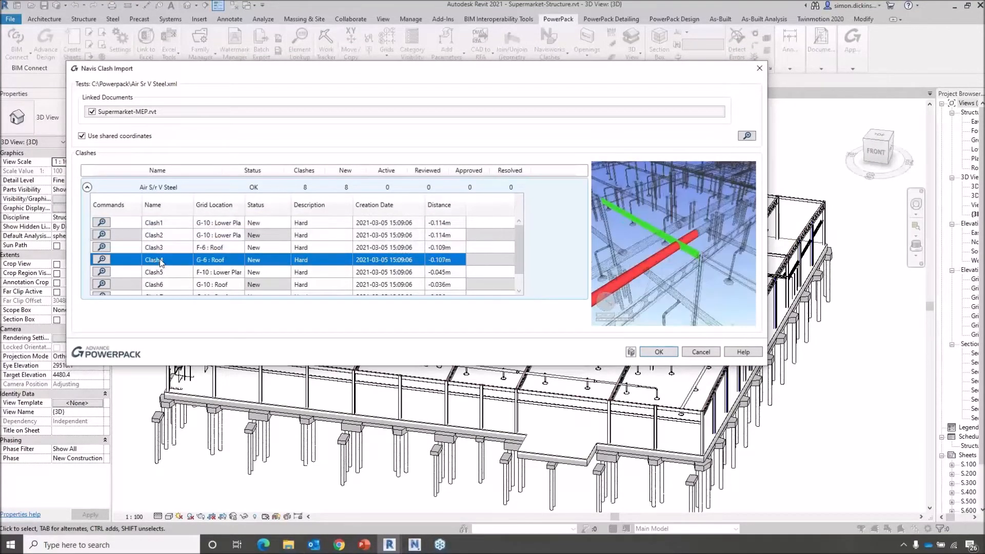
left_click(171, 224)
- Move the clash import dialog off the building and locate Clash1 to Clash6 in the 3D view
left_click_drag(303, 76, 782, 112)
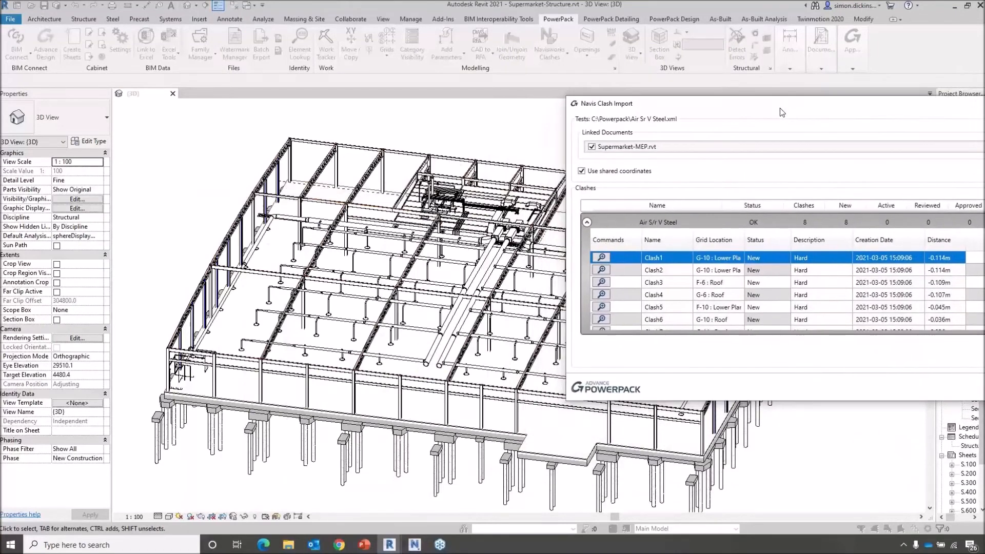
left_click(601, 257)
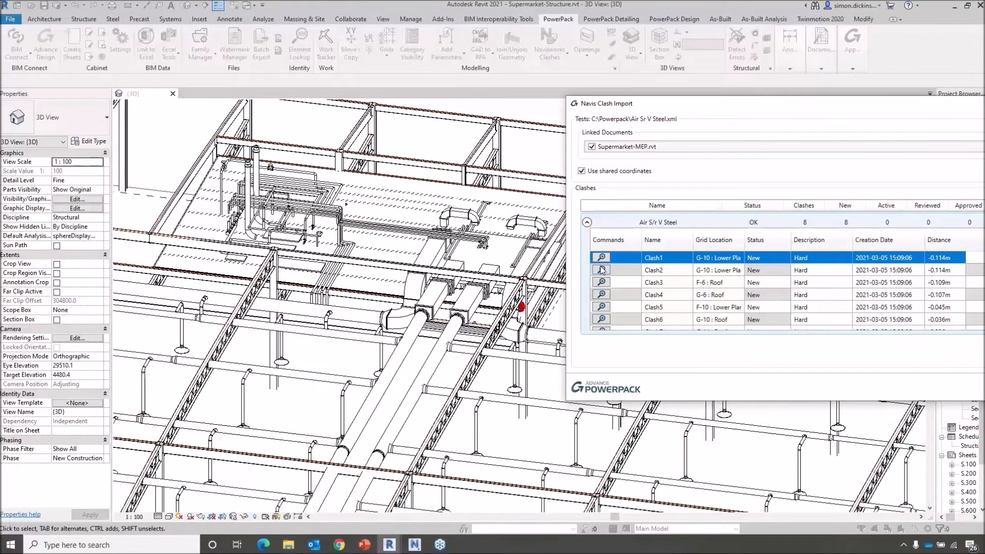
left_click(602, 270)
left_click(602, 257)
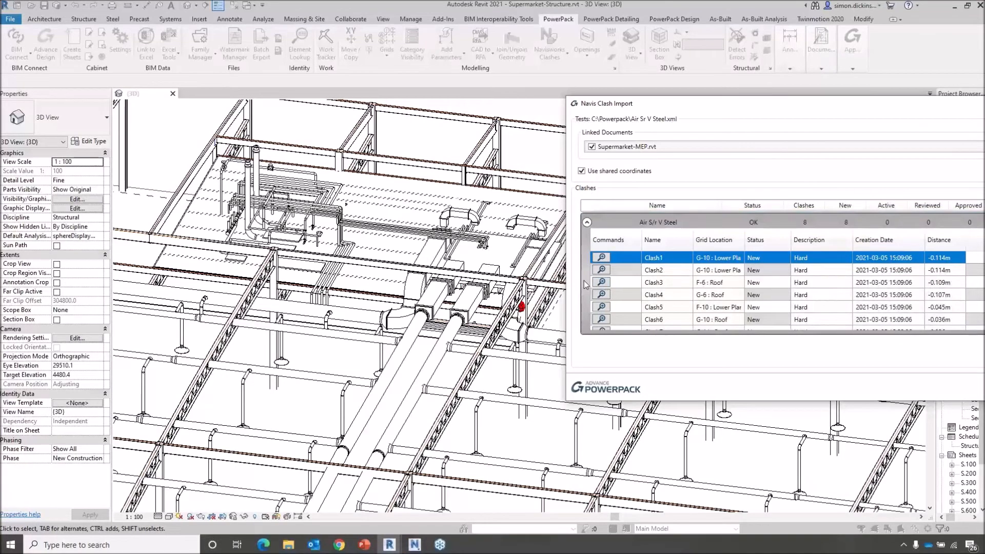
left_click(602, 282)
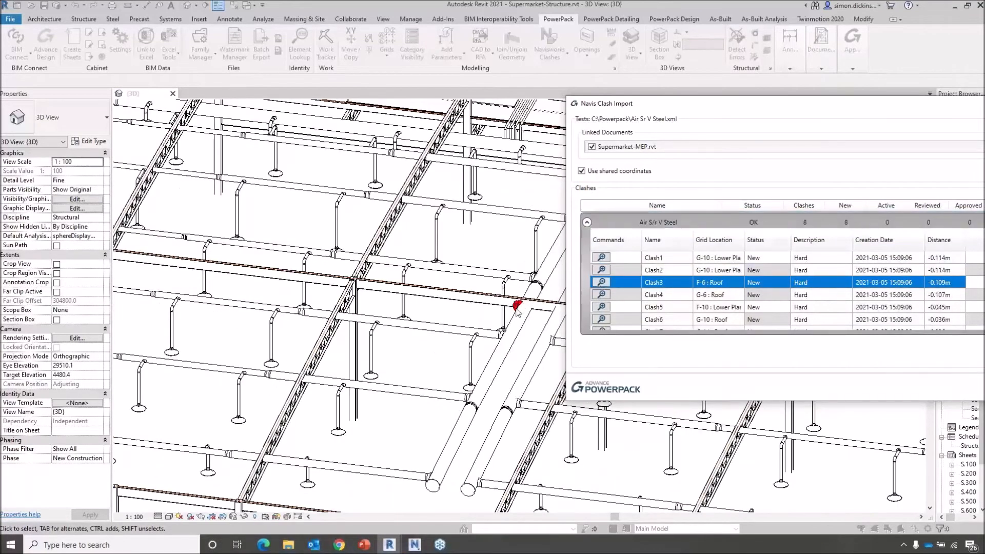
left_click(601, 294)
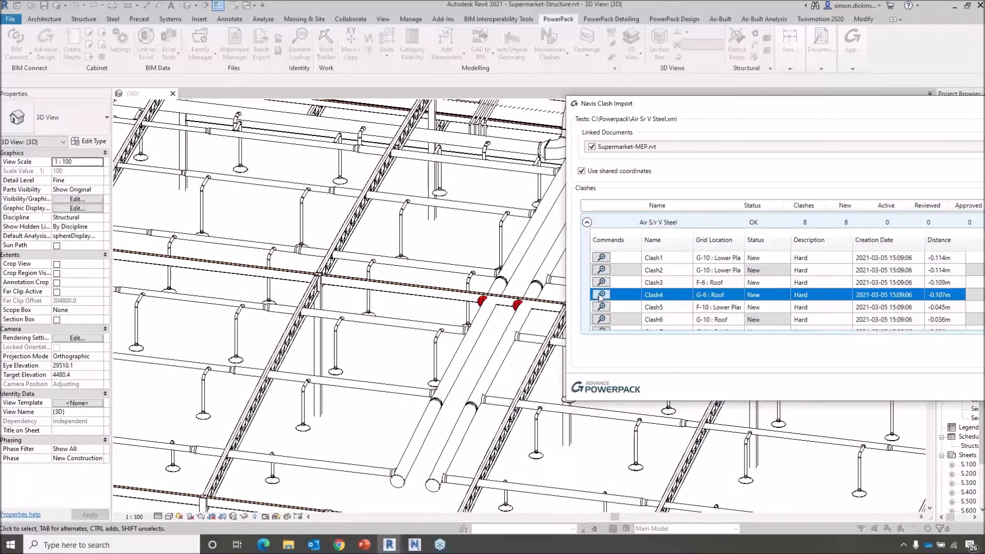
left_click(603, 307)
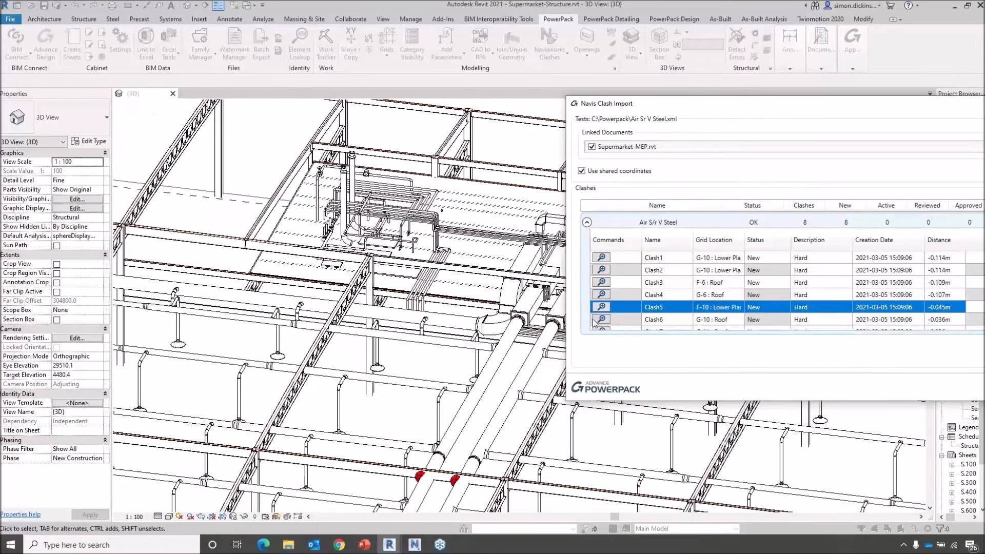
left_click(600, 320)
- Locate Clash7 and Clash8 in the 3D view, compare them with their preview images, and accept the clash import
left_click_drag(685, 104, 263, 95)
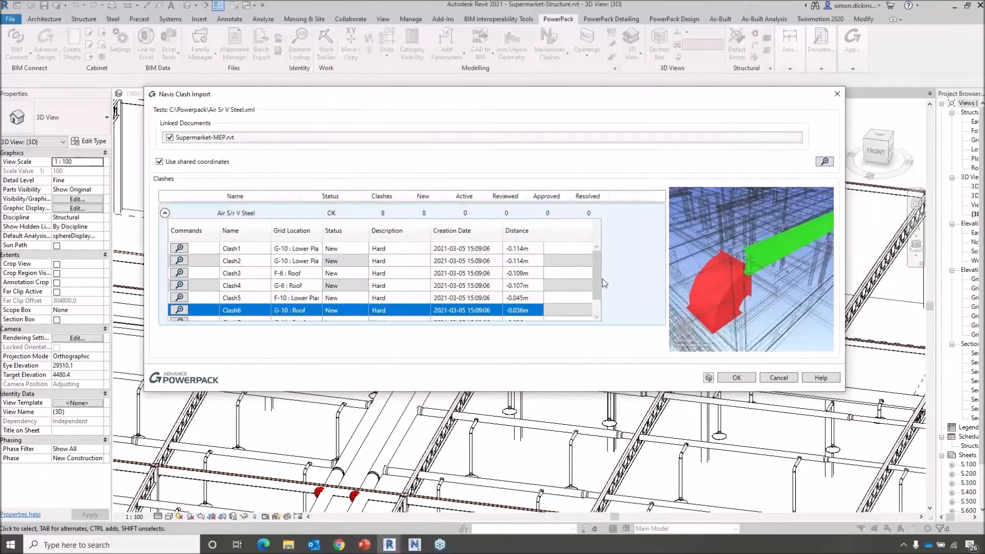
scroll(564, 300, "down", 1)
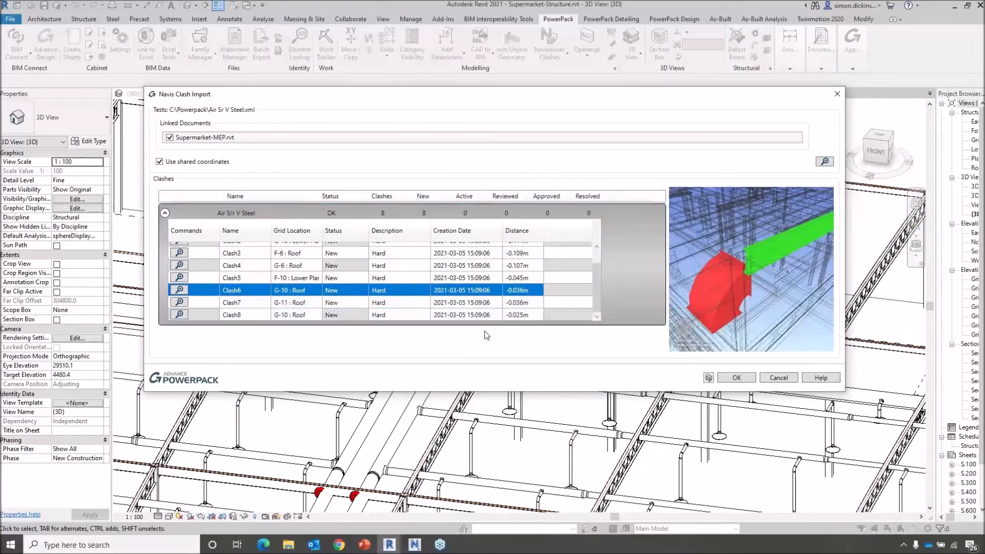
left_click(179, 303)
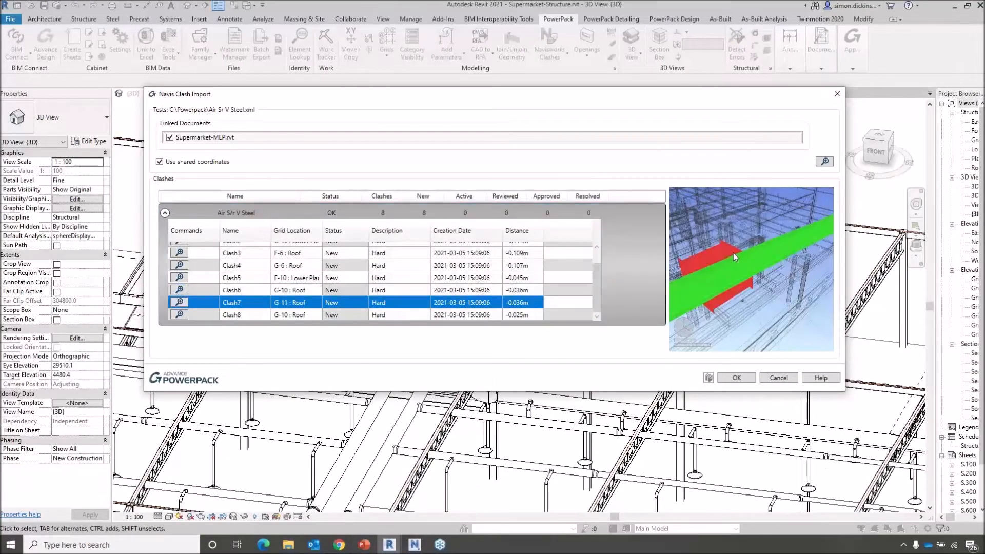
left_click_drag(609, 96, 580, 349)
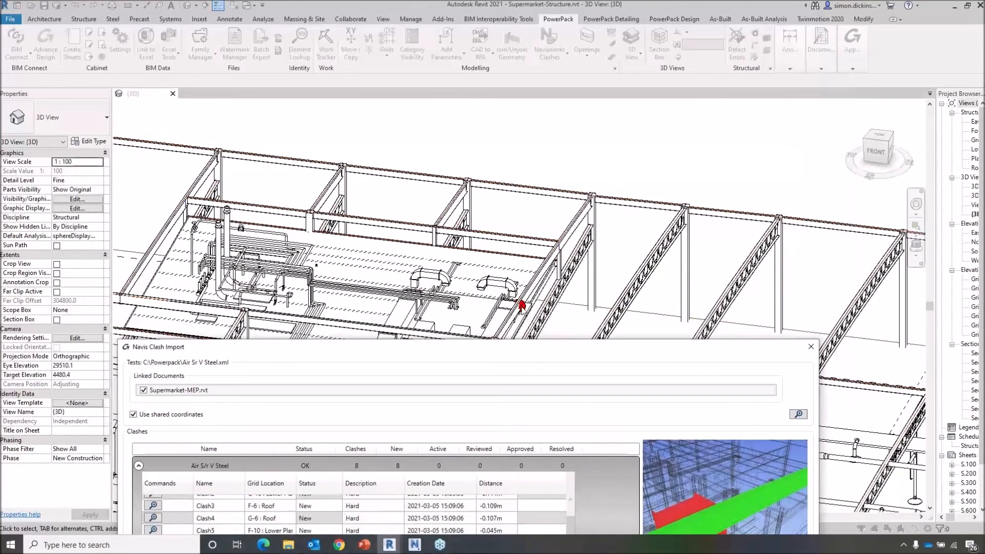
left_click_drag(526, 344, 529, 317)
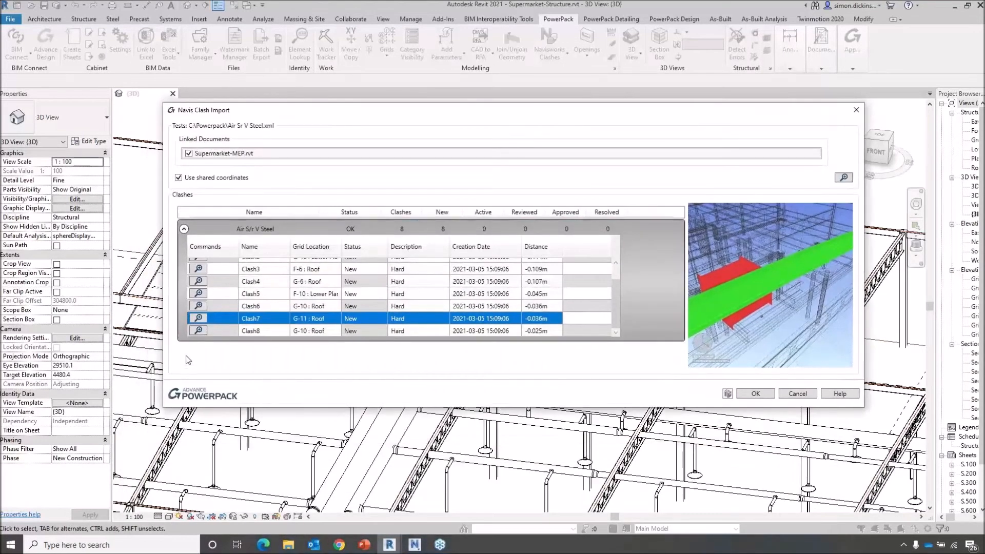
left_click(196, 330)
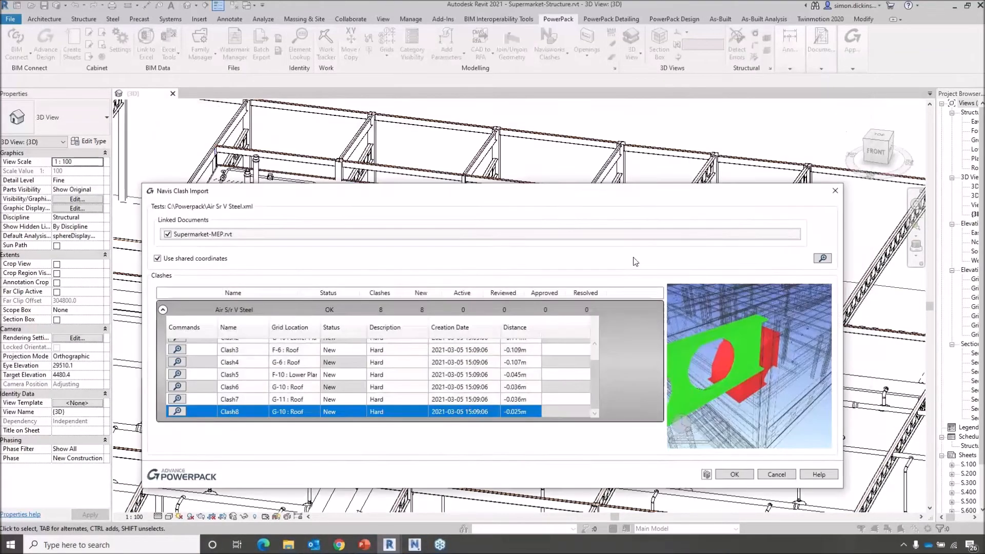
left_click_drag(666, 115, 625, 362)
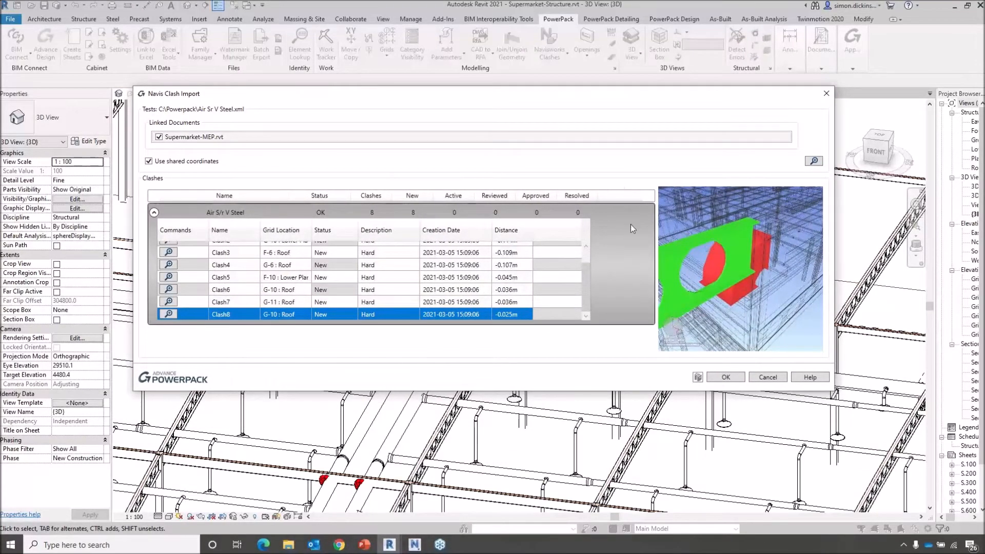
left_click(725, 378)
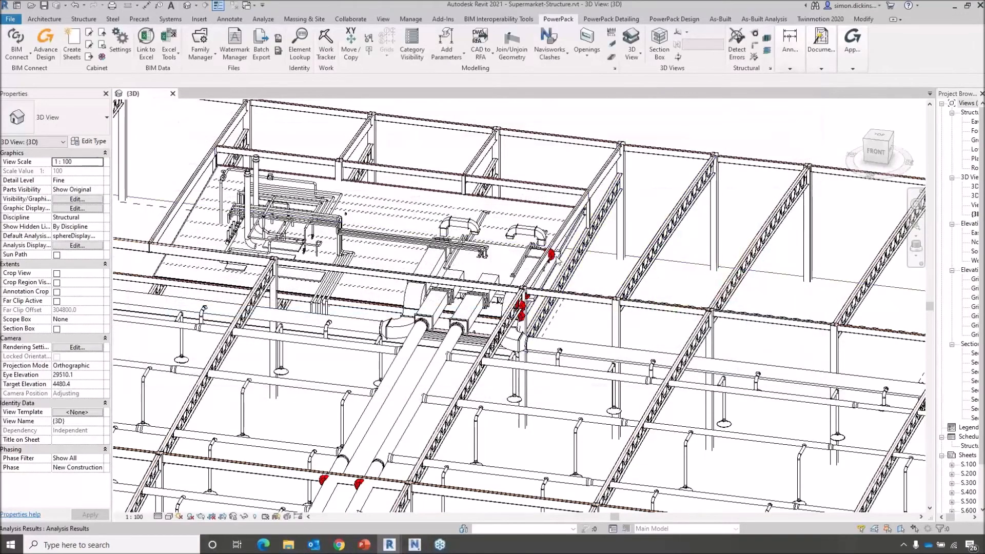
- Examine the clash marker on the UB457x152x67 roof beam and cycle through the elements overlapping there
key("Tab")
key("Tab")
key("Tab")
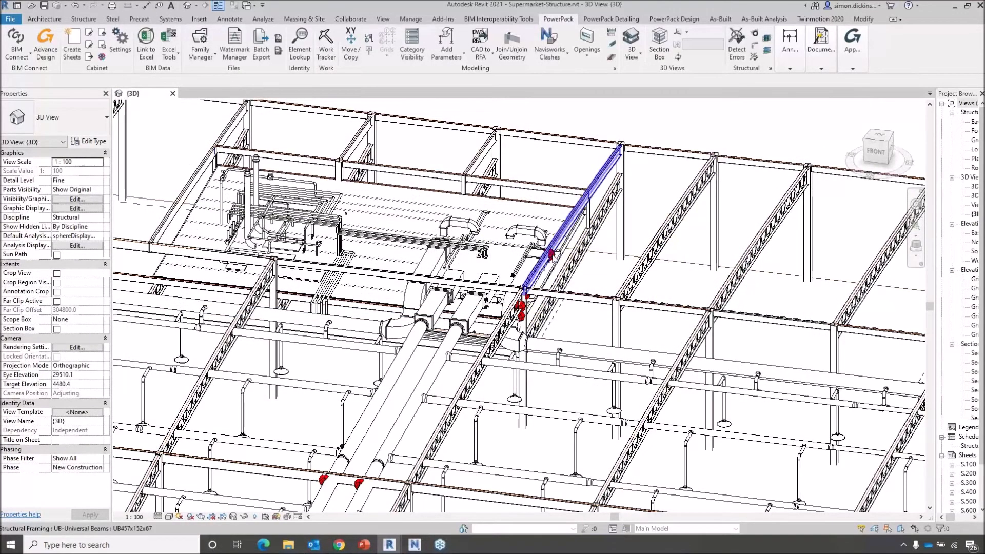
key("Tab")
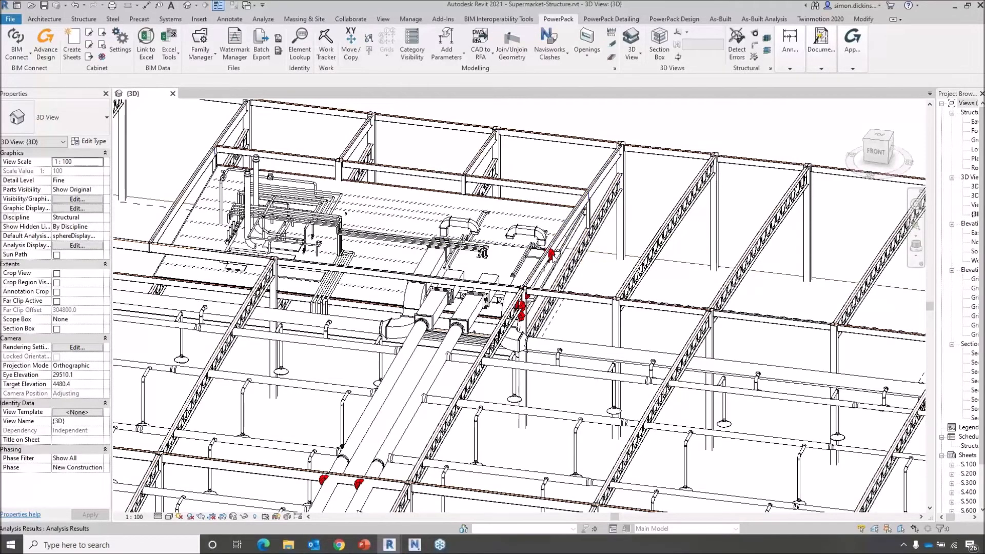
scroll(552, 259, "up", 5)
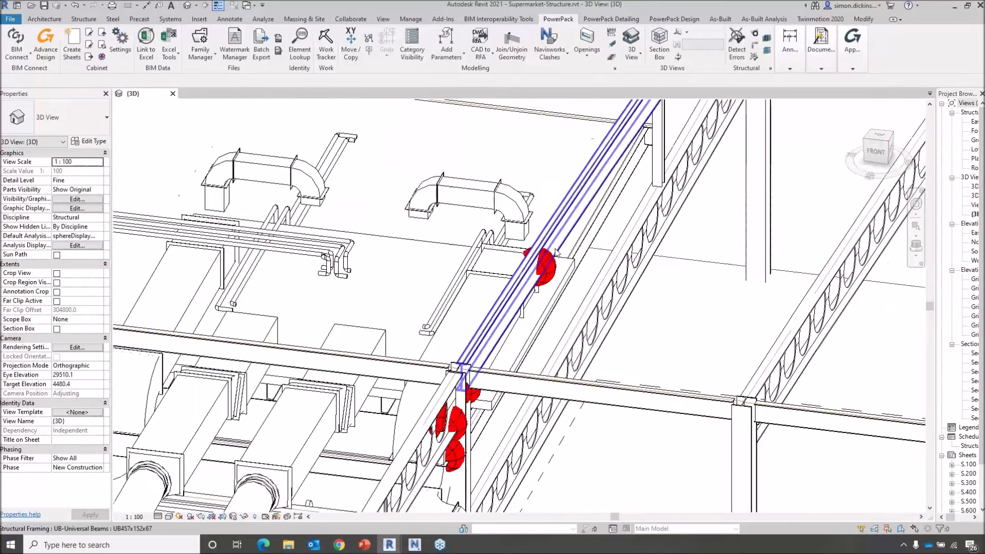
left_click(557, 59)
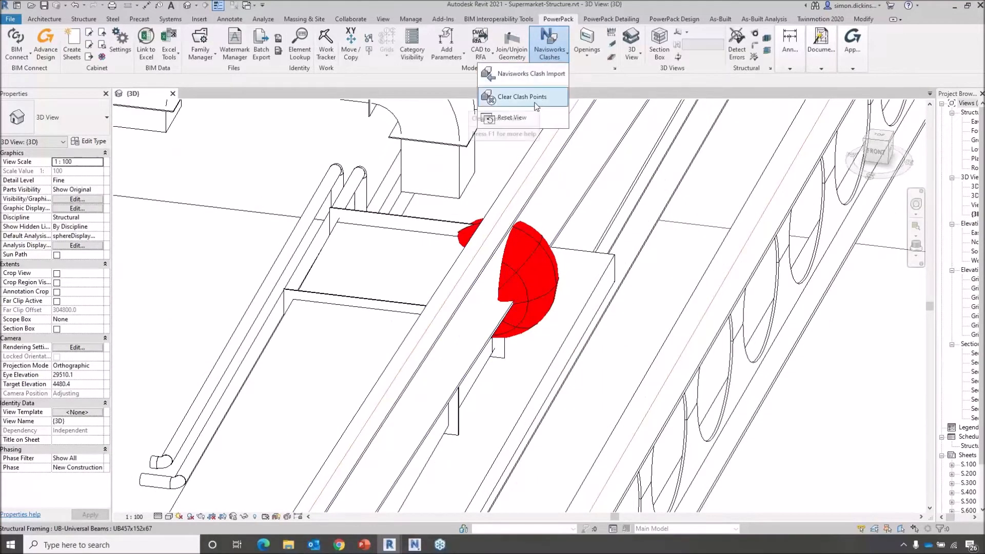
scroll(614, 268, "down", 10)
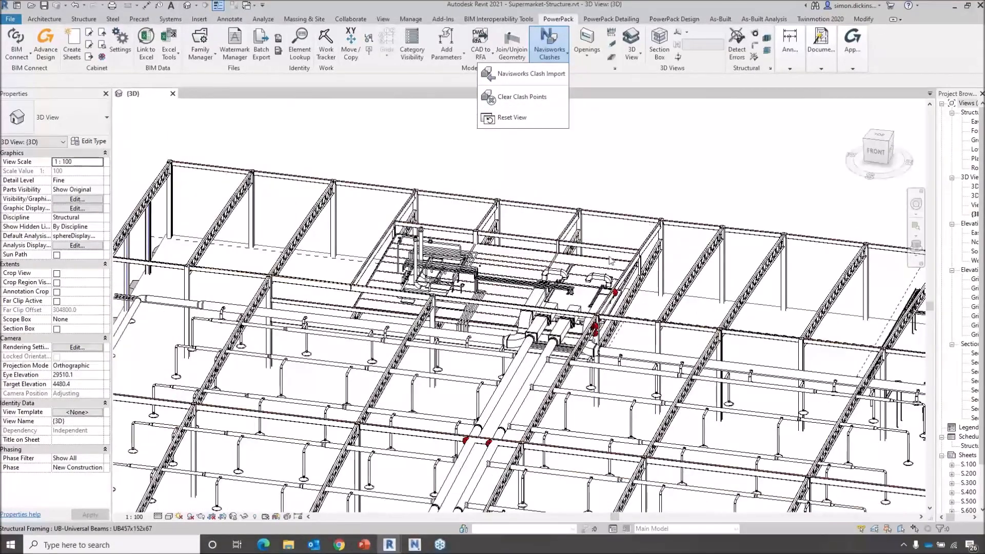
left_click(469, 176)
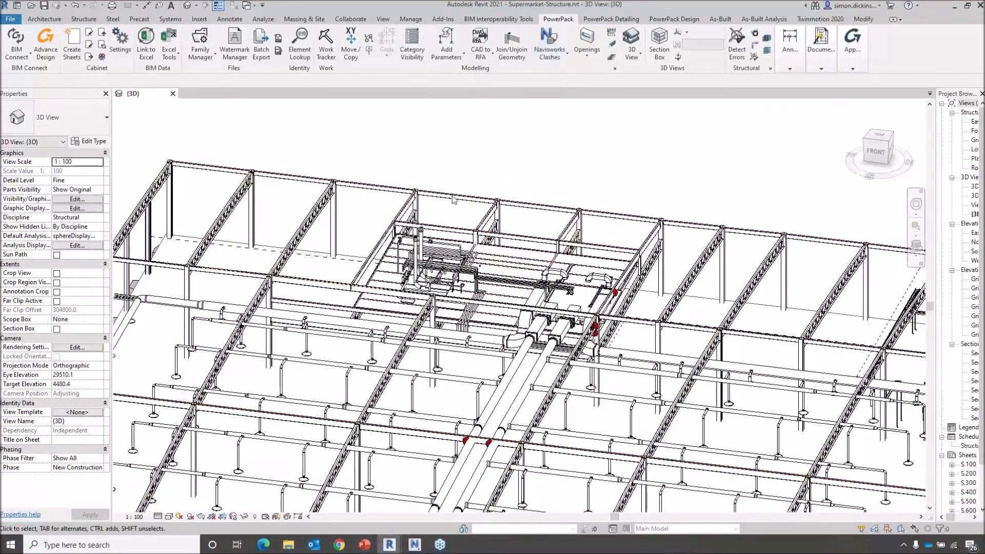
- Match the roof beam crossing the two large round ducts to the adjacent Cellular Beam RB01 type
middle_click_drag(439, 376, 463, 229)
scroll(469, 295, "up", 5)
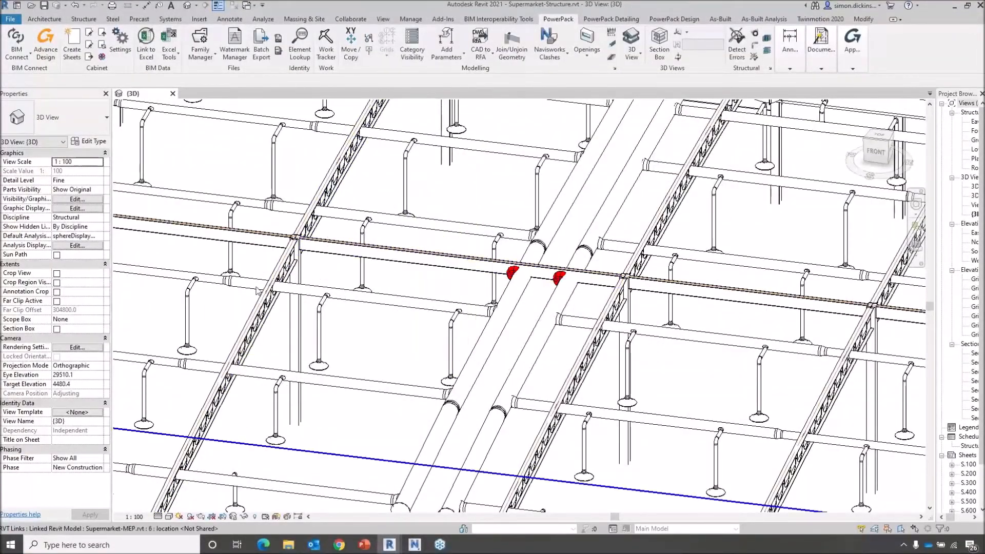
left_click(856, 19)
left_click(94, 57)
left_click(266, 321)
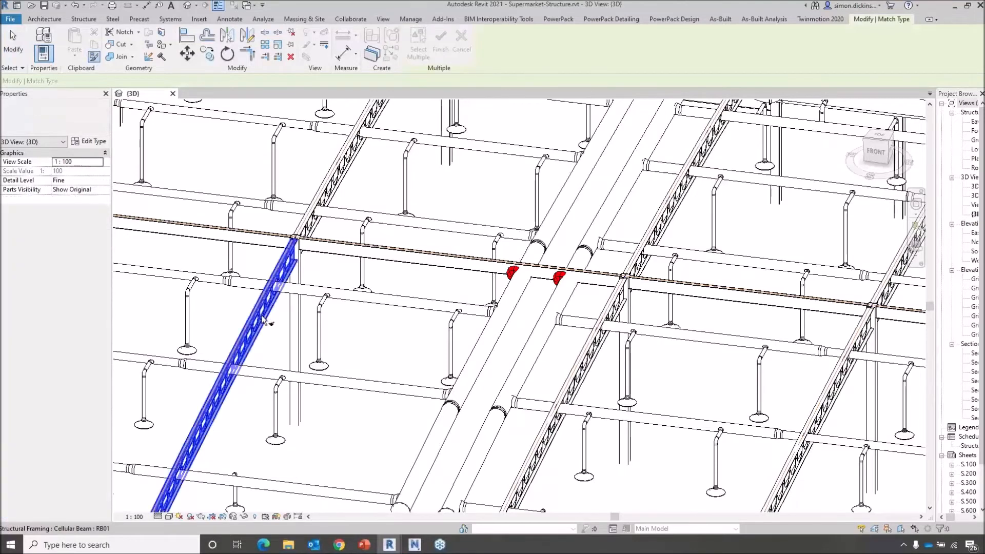
left_click(416, 317)
scroll(515, 280, "up", 5)
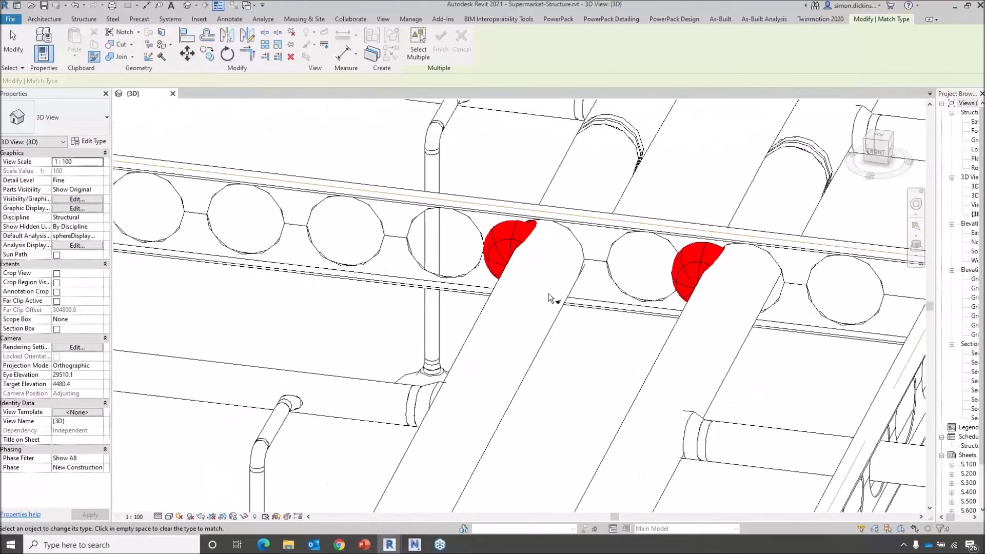
middle_click_drag(595, 336, 500, 290)
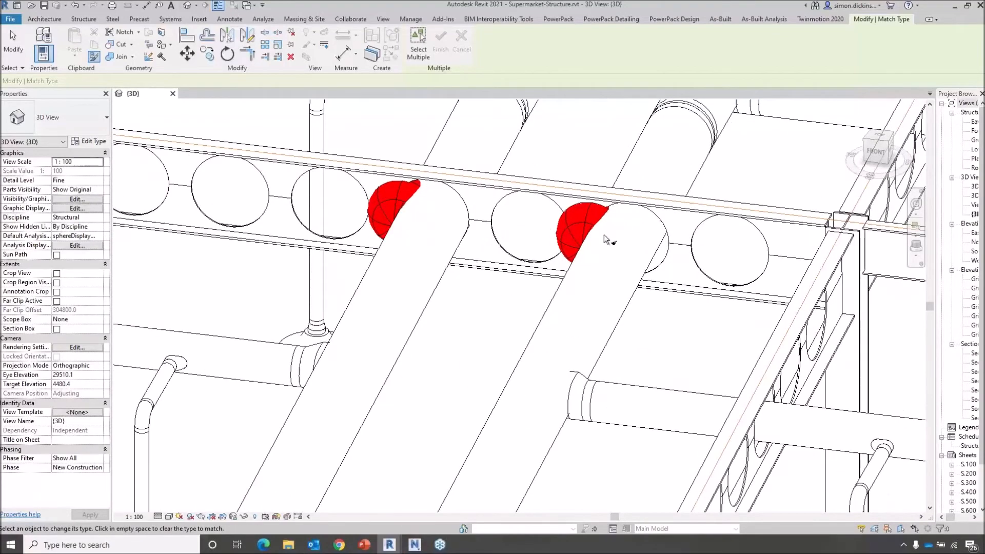
key("Escape")
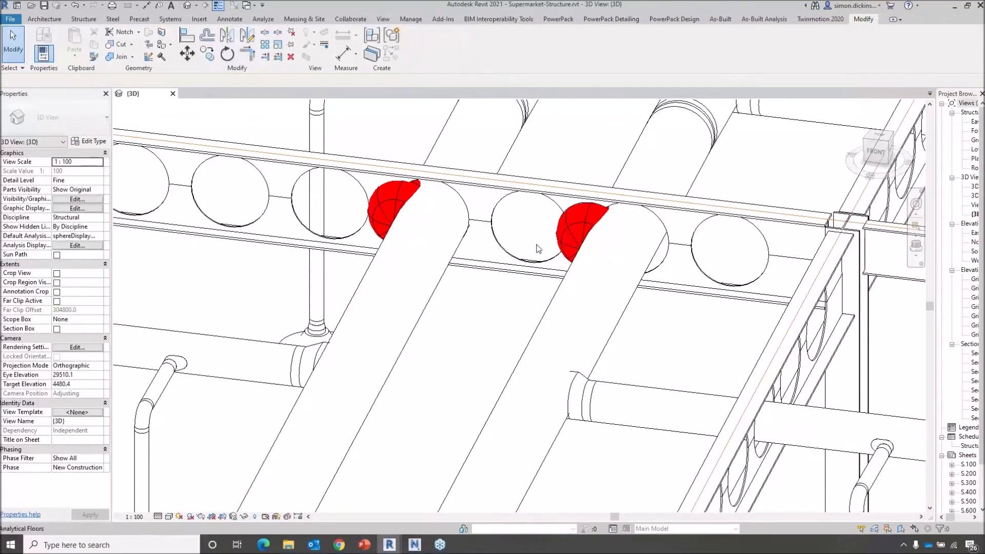
- Change the type of the beam crossing the two large round ducts to Cellular Beam RB02
left_click(552, 195)
middle_click_drag(513, 356, 476, 318, "shift")
scroll(476, 319, "down", 6)
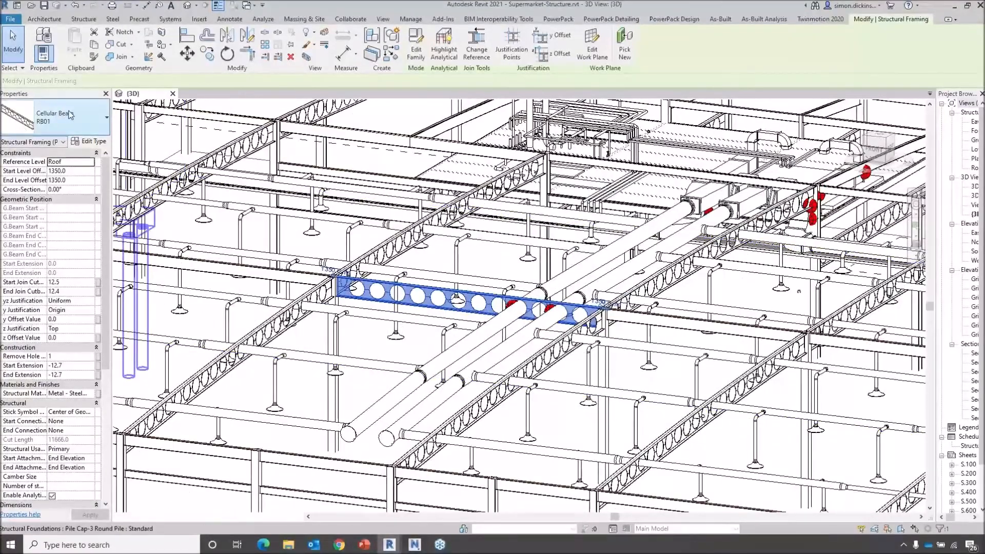
left_click(70, 115)
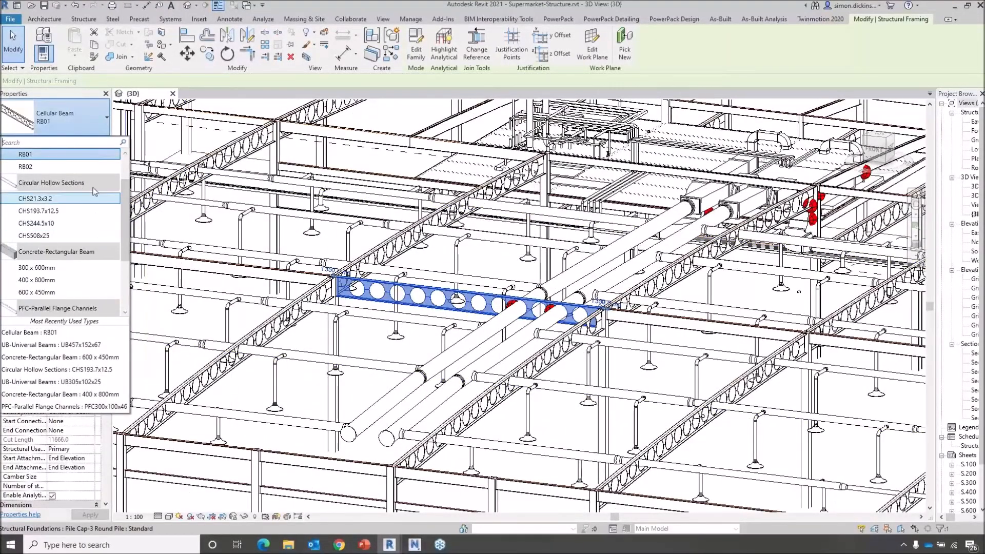
left_click(30, 167)
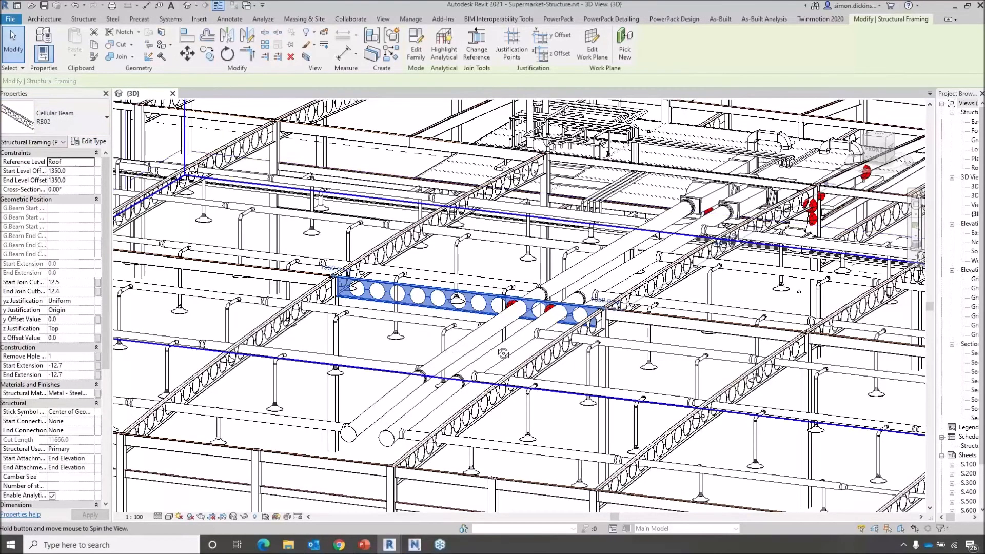
- Save the structural model with the changed beam and clear the beam selection
middle_click_drag(453, 359, 564, 321, "shift")
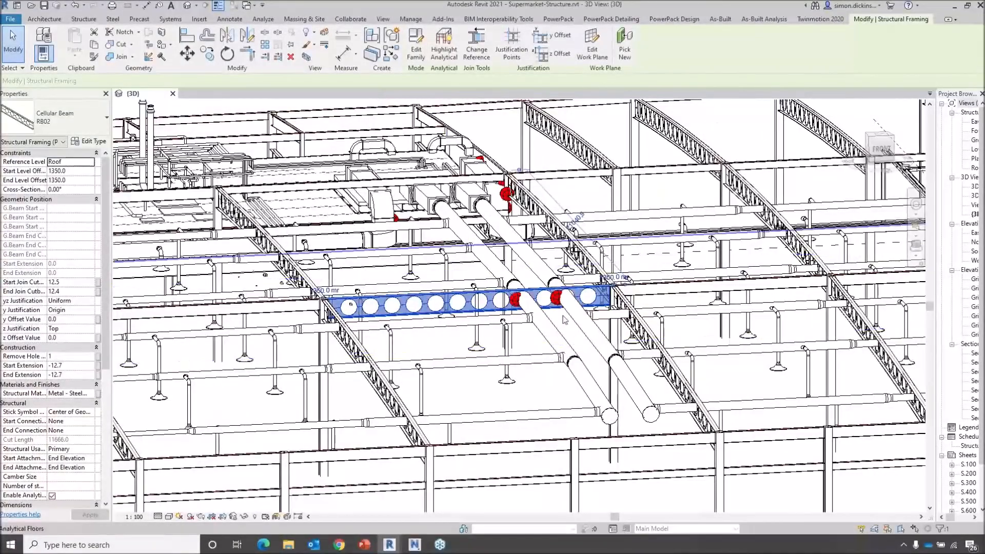
scroll(564, 320, "up", 1)
scroll(495, 361, "down", 2)
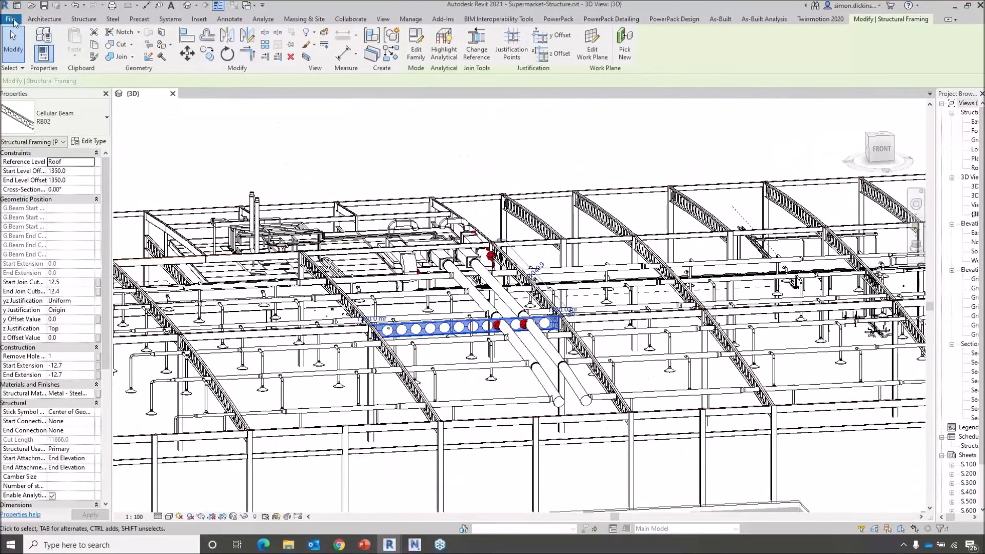
left_click(15, 23)
left_click(33, 114)
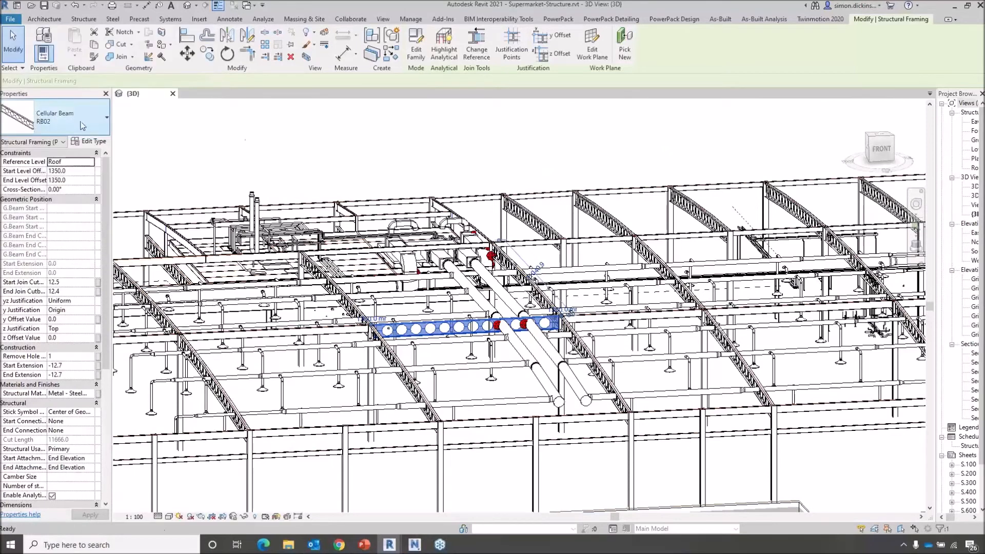
left_click(392, 136)
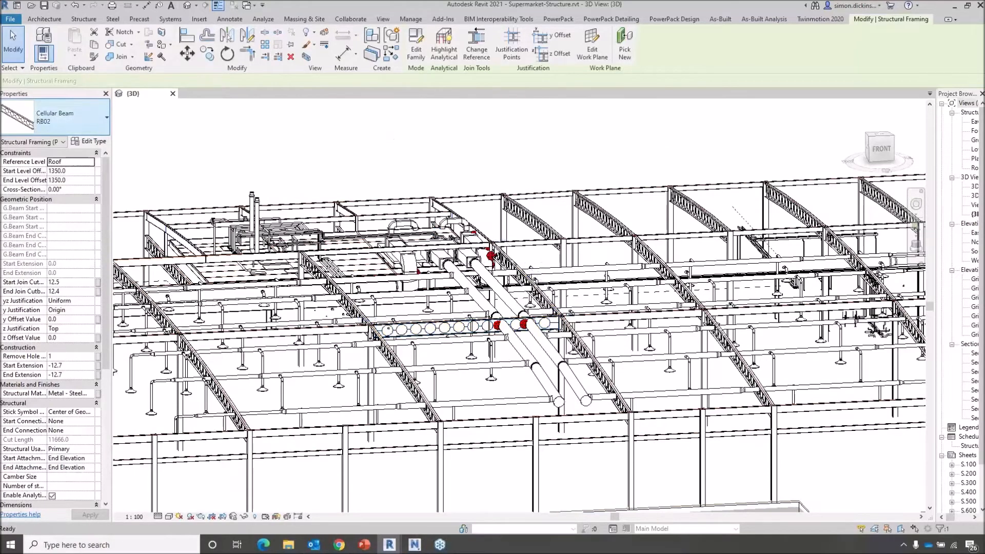
middle_click_drag(713, 257, 636, 288, "shift")
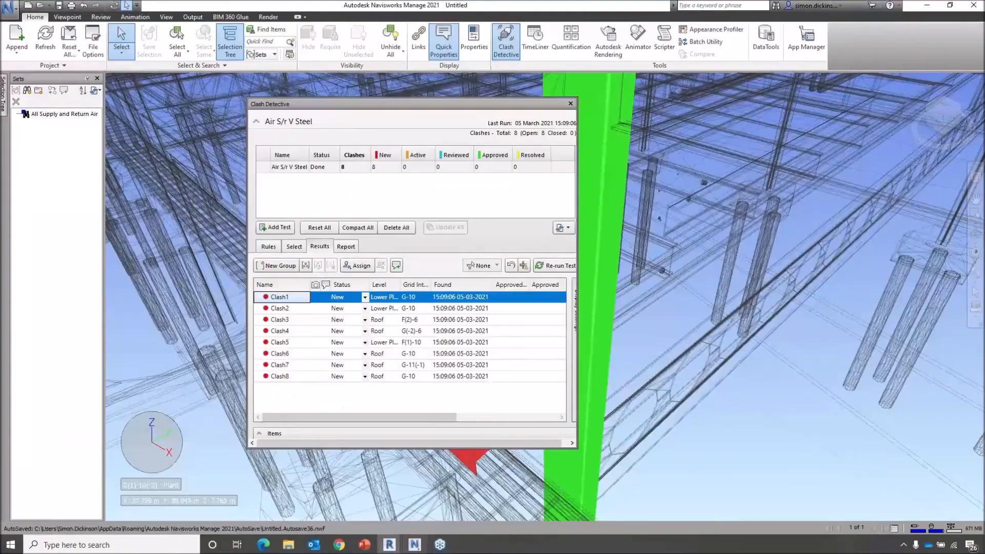
- In Navisworks, close Clash Detective and save the model as Untitled.nwf in the DemoSets folder
left_click(570, 104)
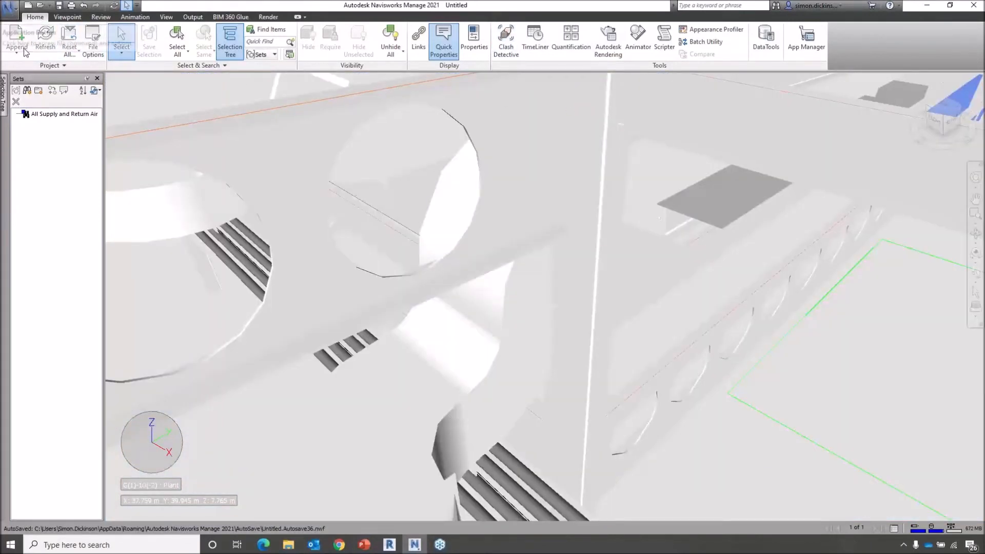
left_click(11, 15)
left_click(34, 80)
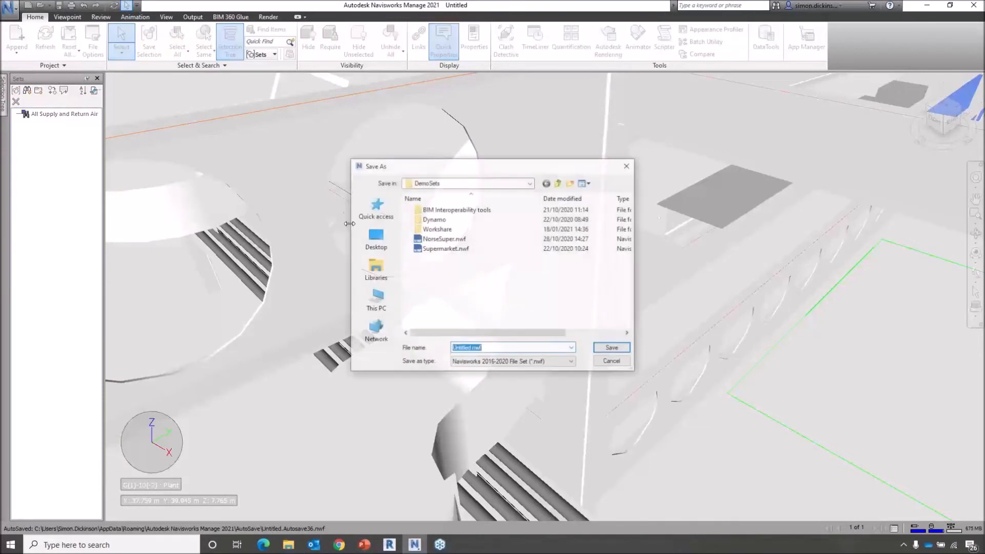
left_click(614, 349)
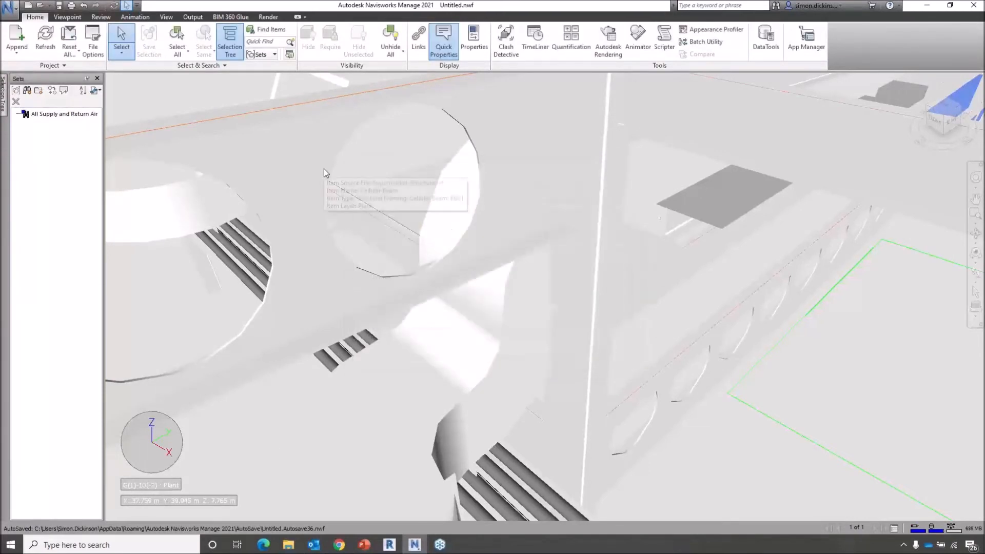
- Start a new empty file and reopen the recent document Untitled.nwf to reload the linked models
left_click(9, 6)
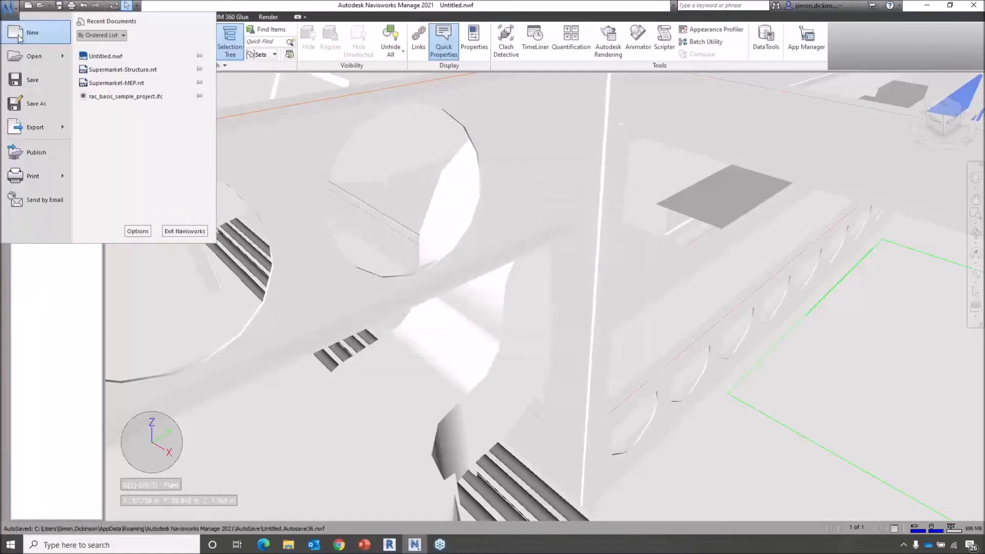
left_click(33, 32)
left_click(10, 13)
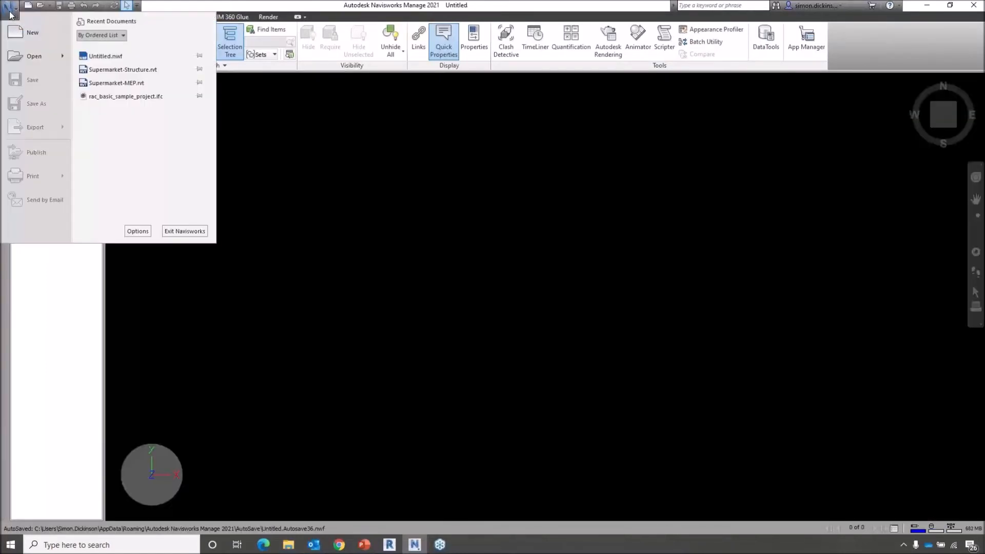
left_click(117, 56)
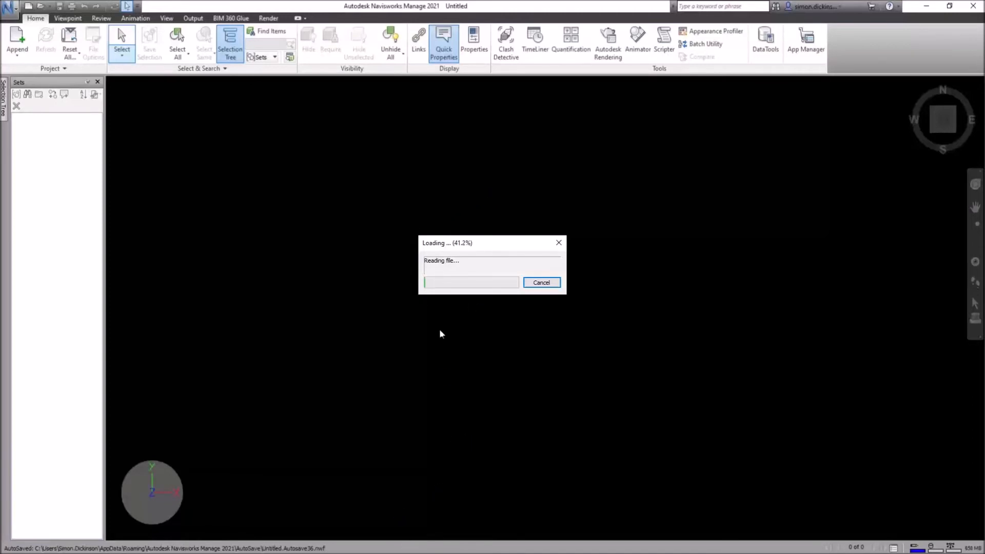
key("super")
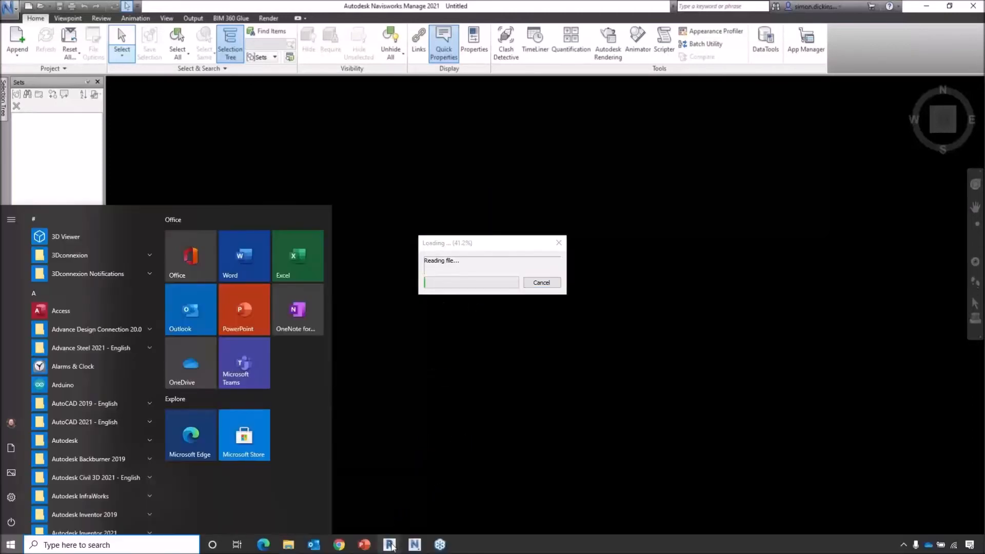
mouse_move(391, 547)
left_click(374, 513)
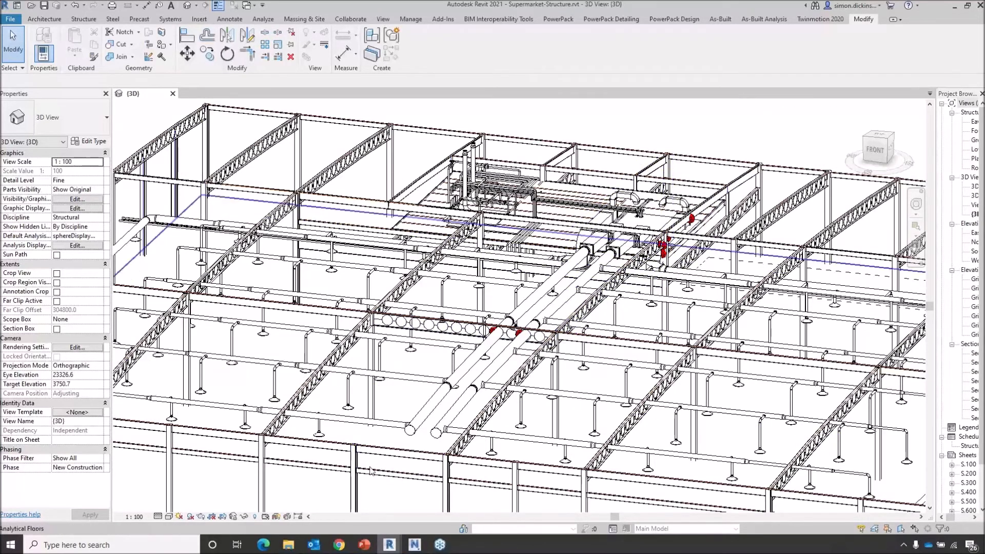
left_click(415, 545)
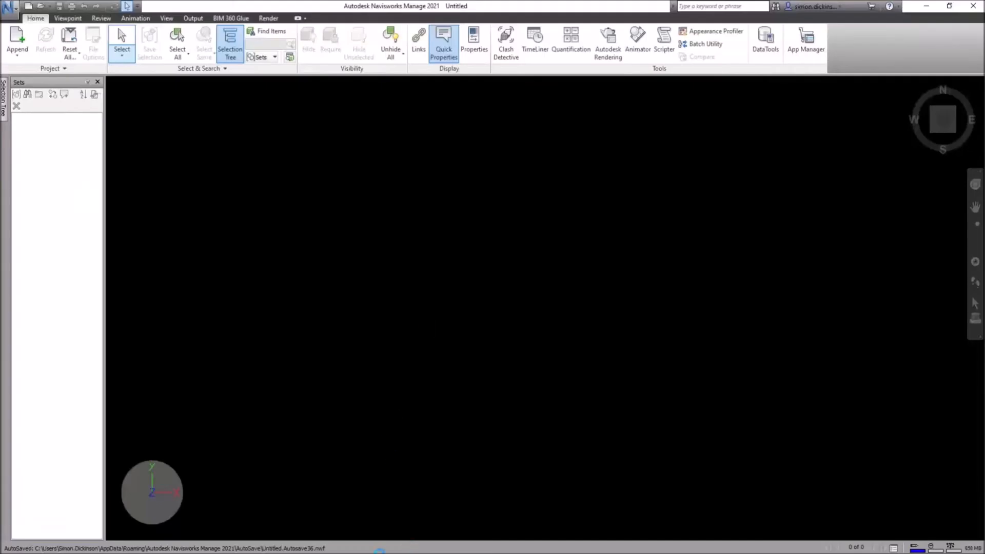
key("super")
mouse_move(390, 545)
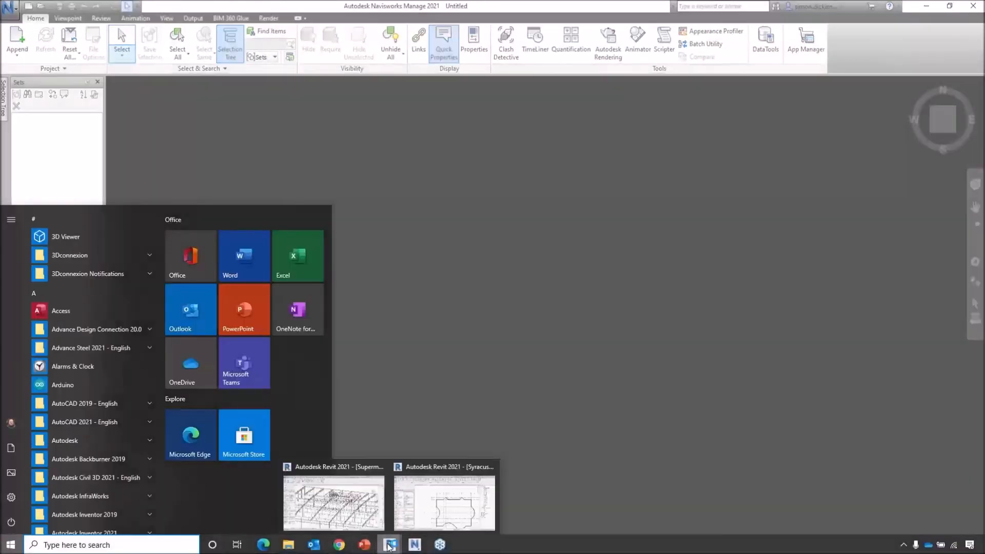
left_click(374, 516)
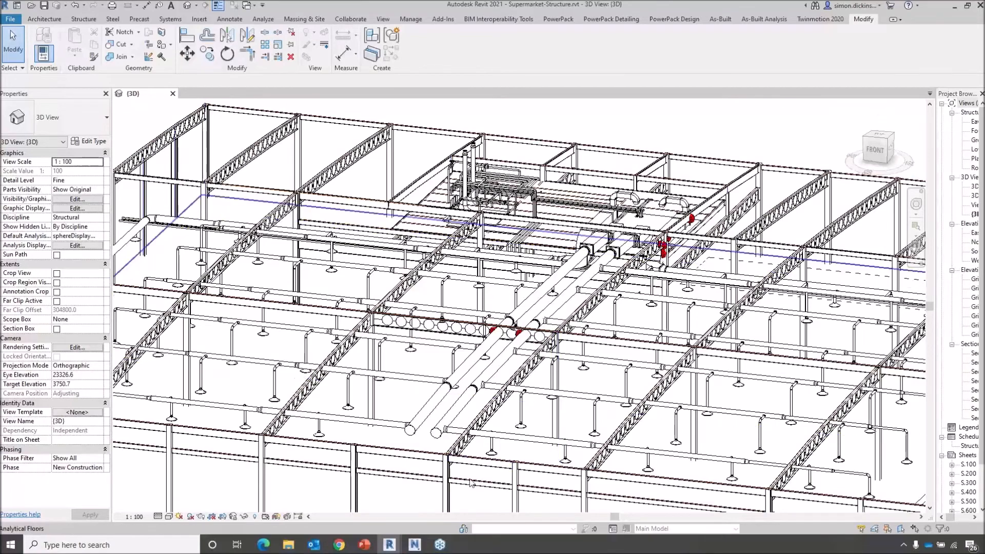
- Switch back to Navisworks and examine where the two large round ducts pass through the replaced cellular beam
left_click(418, 545)
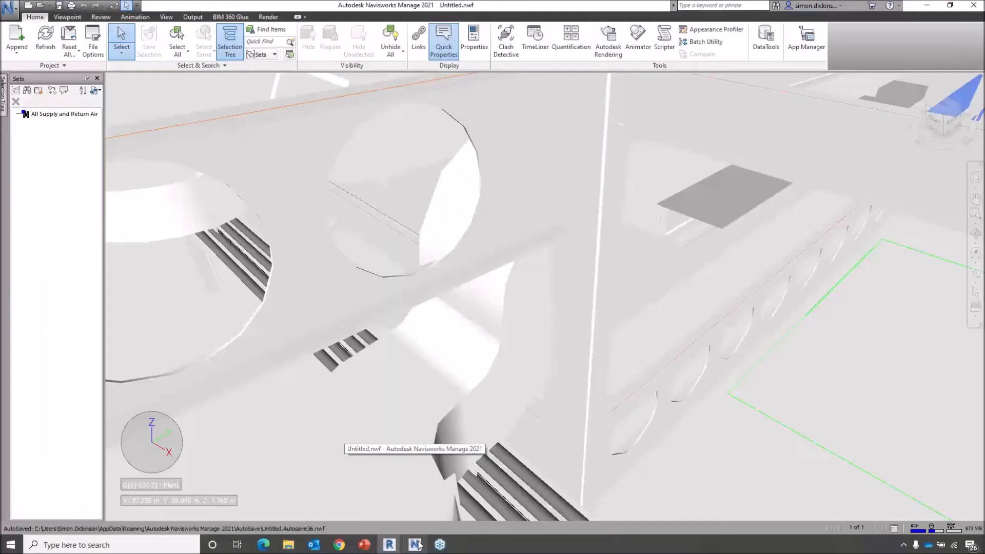
scroll(432, 292, "up", 2)
scroll(432, 292, "down", 10)
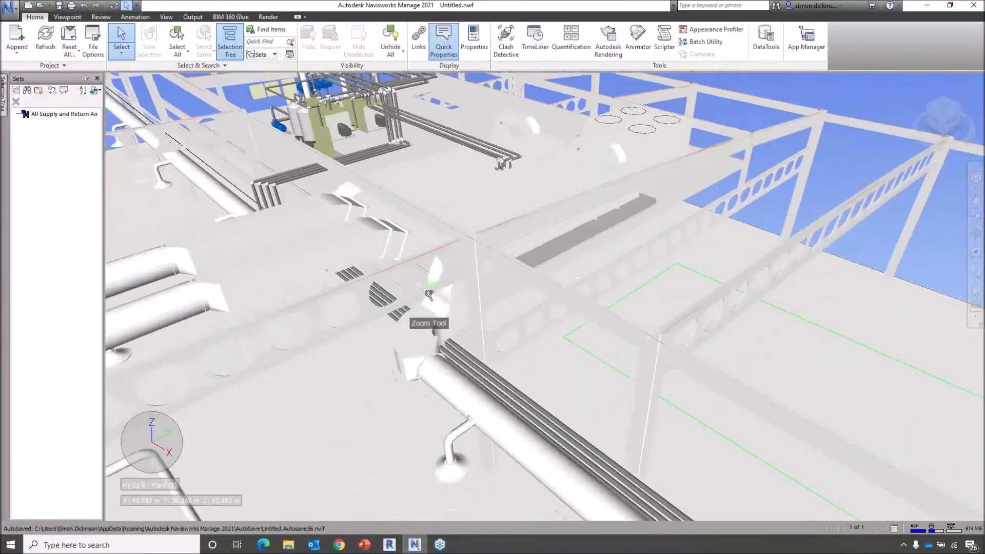
scroll(645, 235, "up", 3)
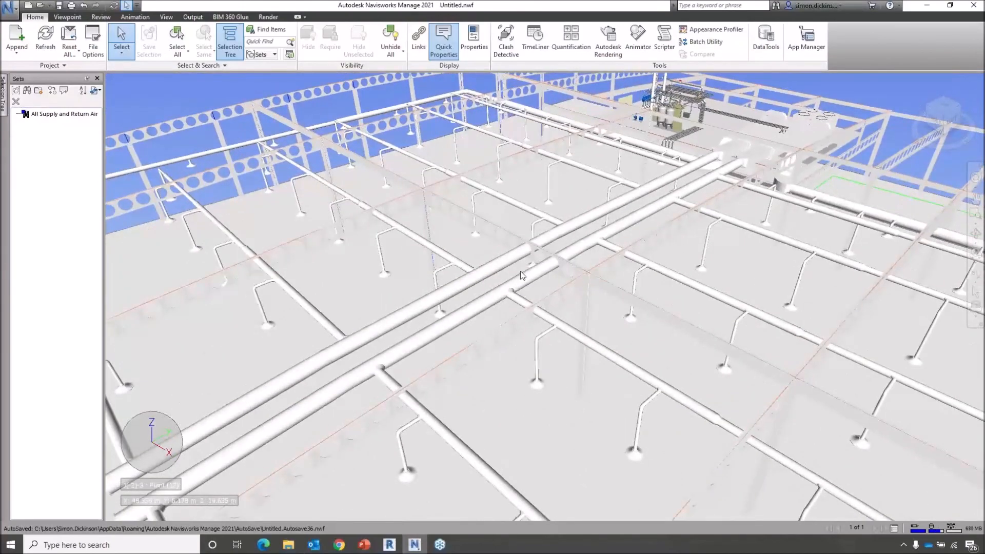
scroll(533, 257, "up", 6)
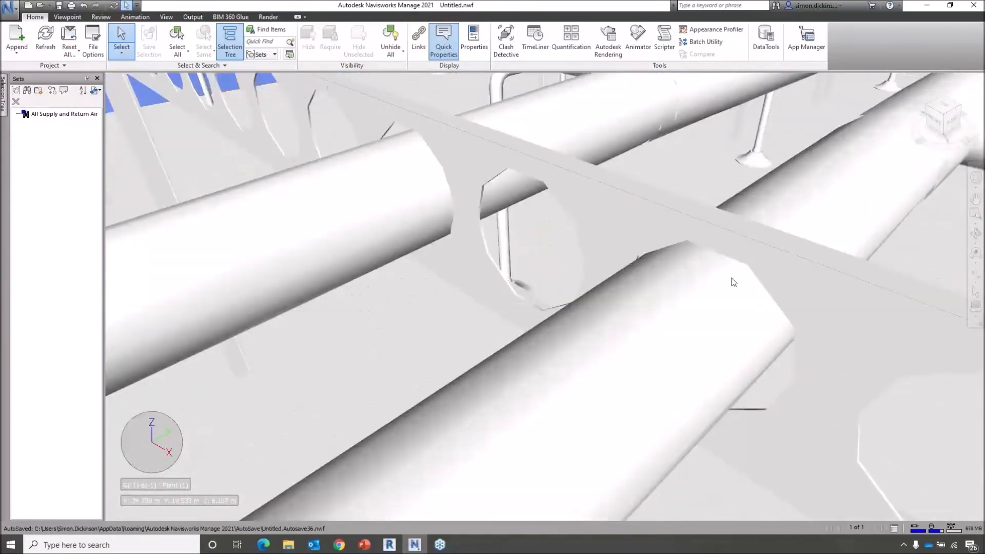
scroll(728, 281, "down", 6)
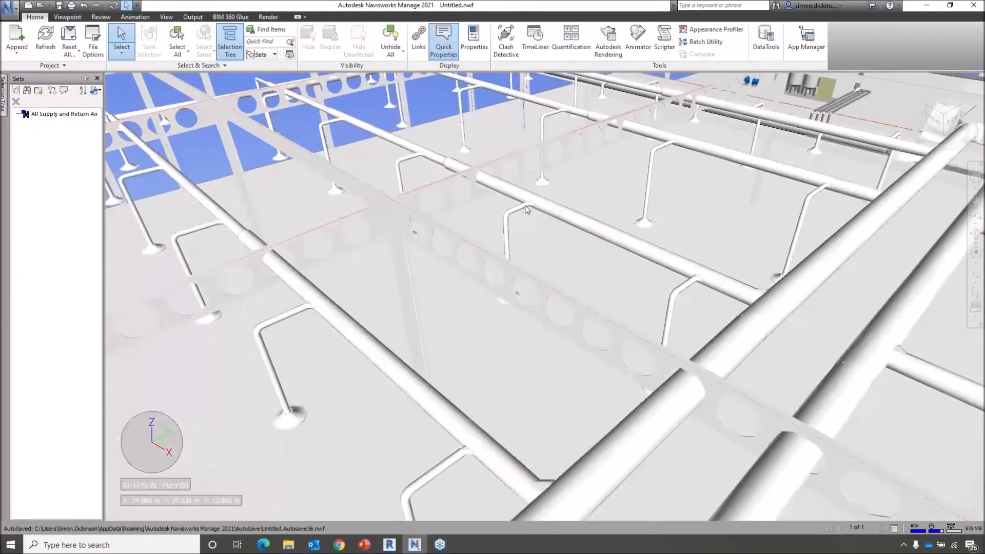
- Update all clash tests in Clash Detective and show Clash3 of the Air S/r V Steel test in the model
left_click(506, 41)
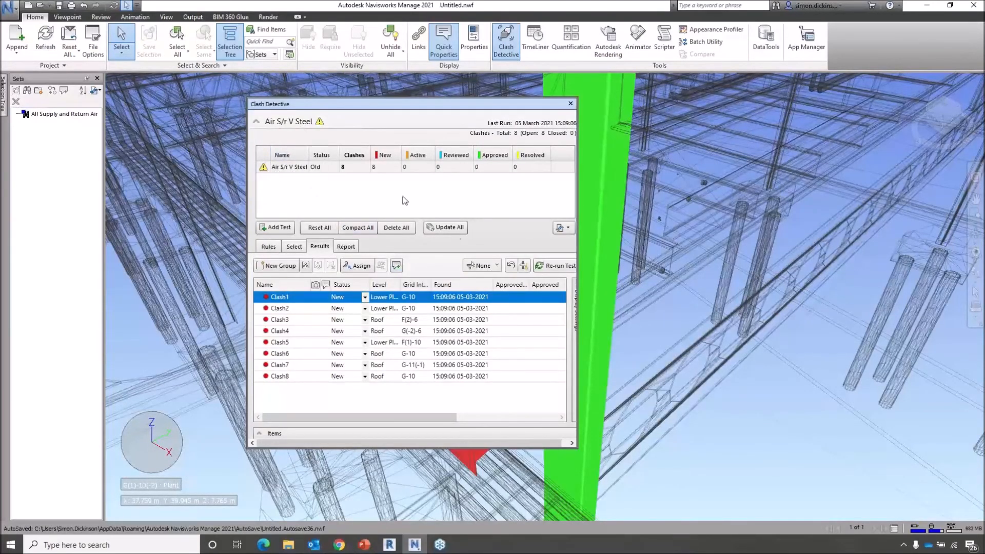
left_click(464, 230)
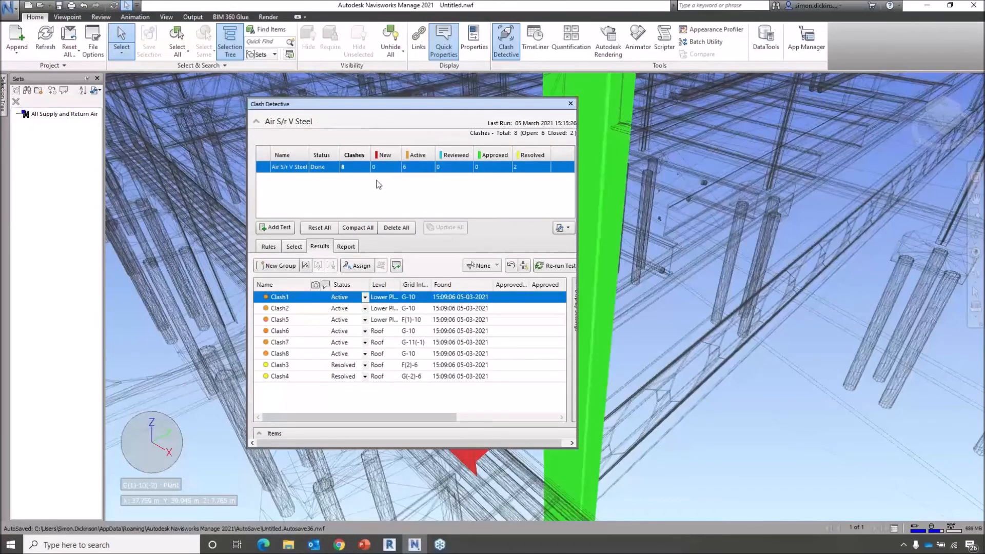
key("ctrl")
left_click(280, 365)
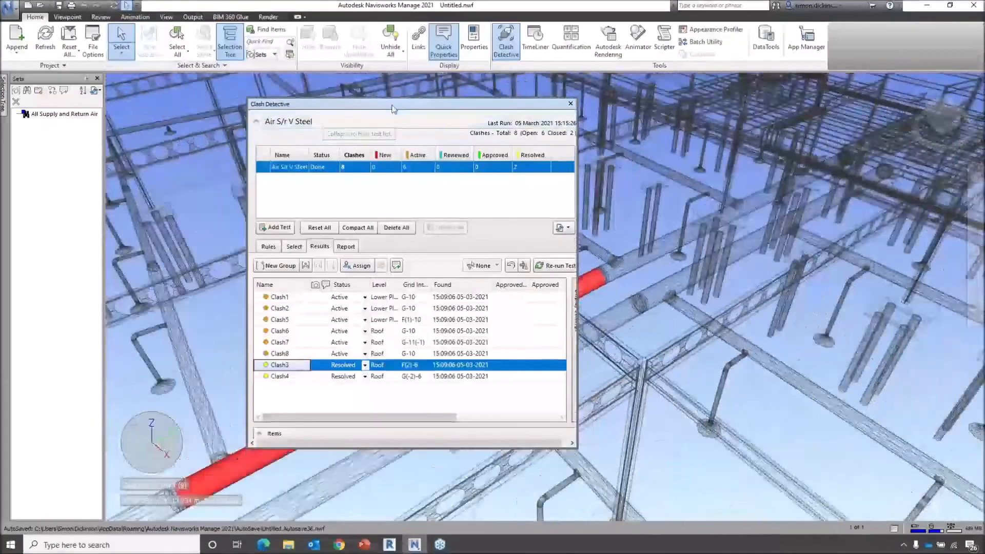
- Show Clash4 of the Air S/r V Steel test in the model
left_click_drag(389, 104, 742, 125)
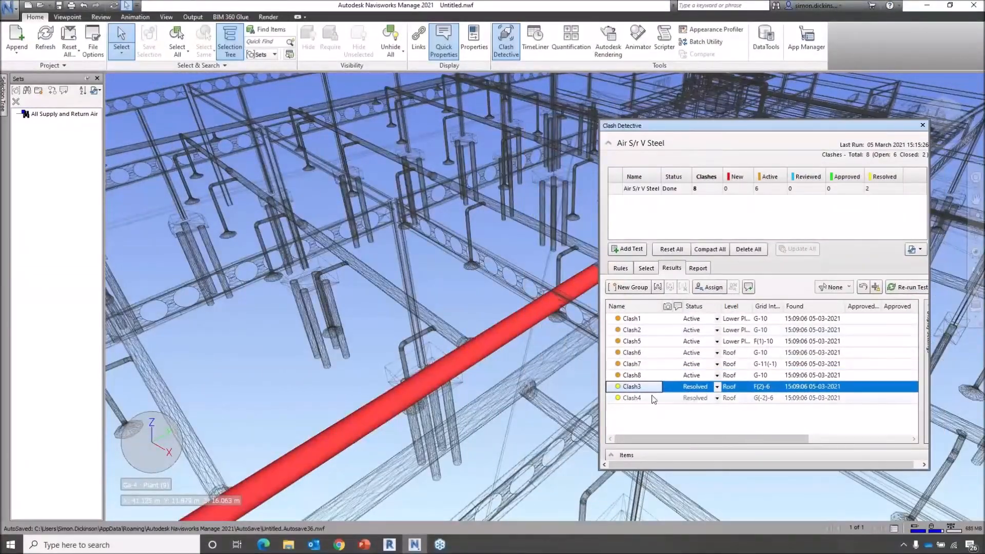
left_click(636, 398)
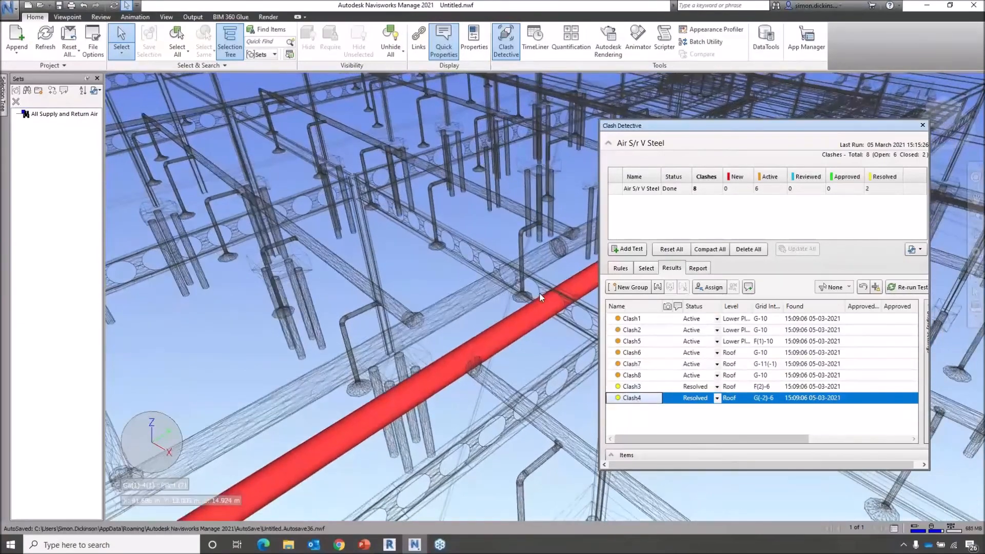
mouse_move(746, 125)
left_mouse_down()
mouse_move(409, 135)
mouse_move(415, 142)
left_mouse_up()
- Write an XML report of the current clash test and save it as Air Sr V Steelv1.xml in the Powerpack folder
left_click(366, 280)
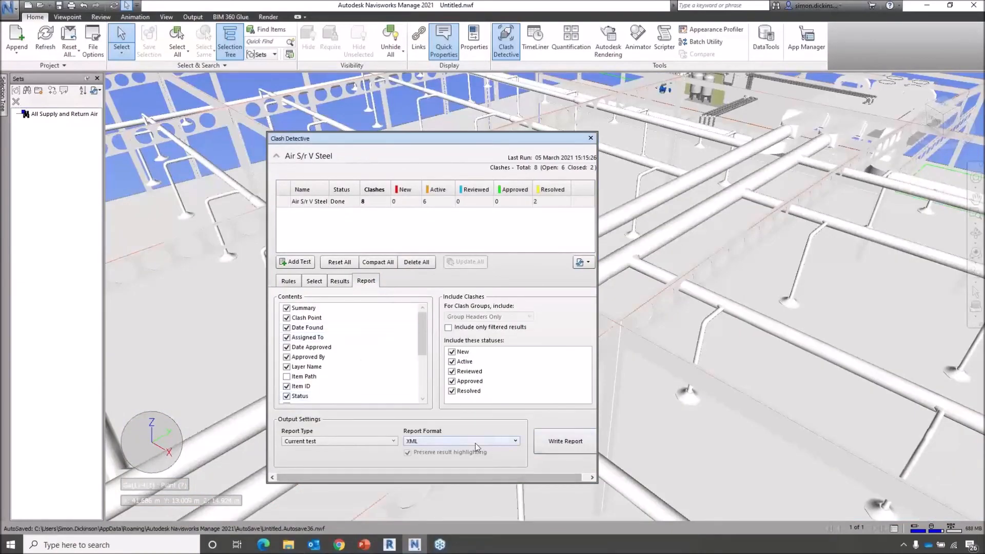
left_click(565, 442)
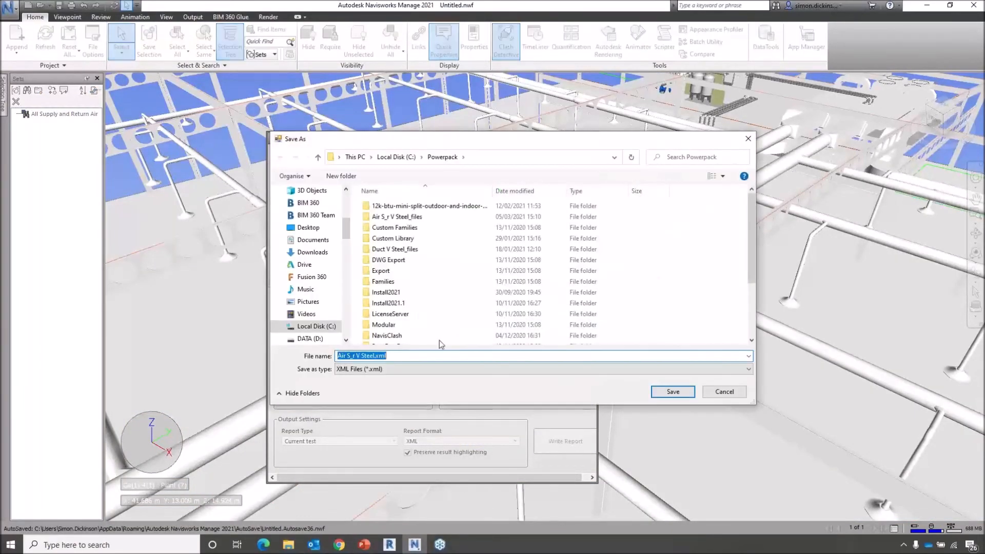
left_click(375, 360)
key("Return")
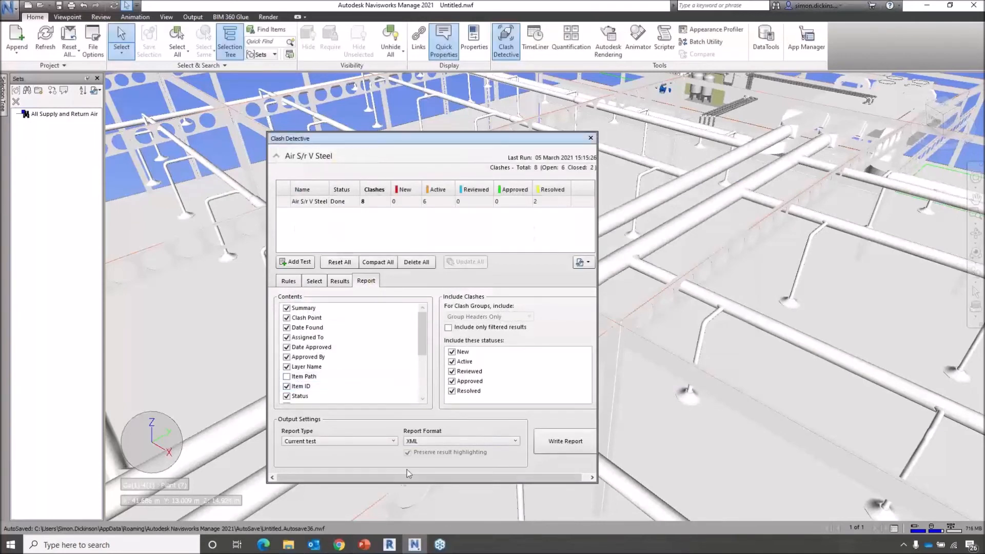
- Switch to Revit and reset the 3D view with PowerPack's Navisworks Clashes tool
mouse_move(390, 545)
left_click(358, 517)
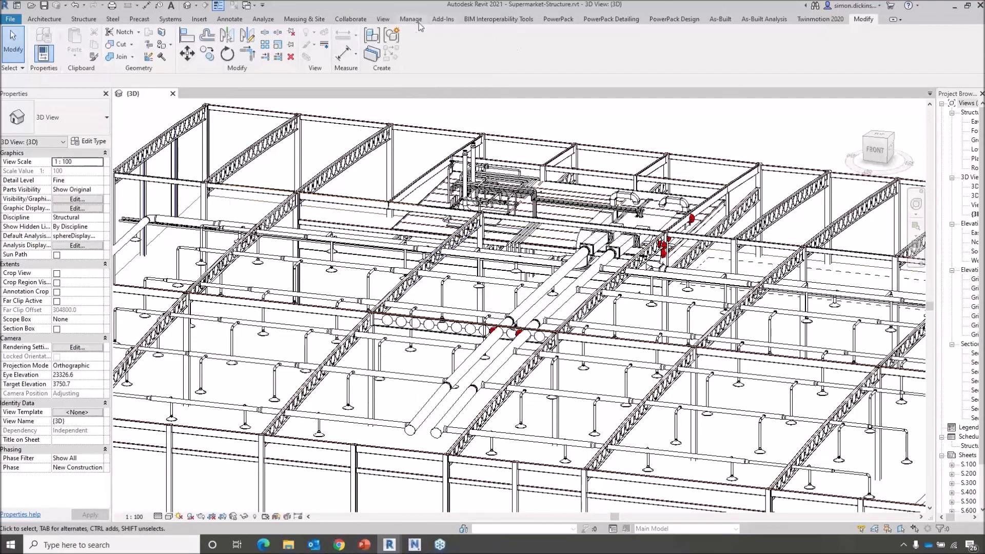
left_click(558, 19)
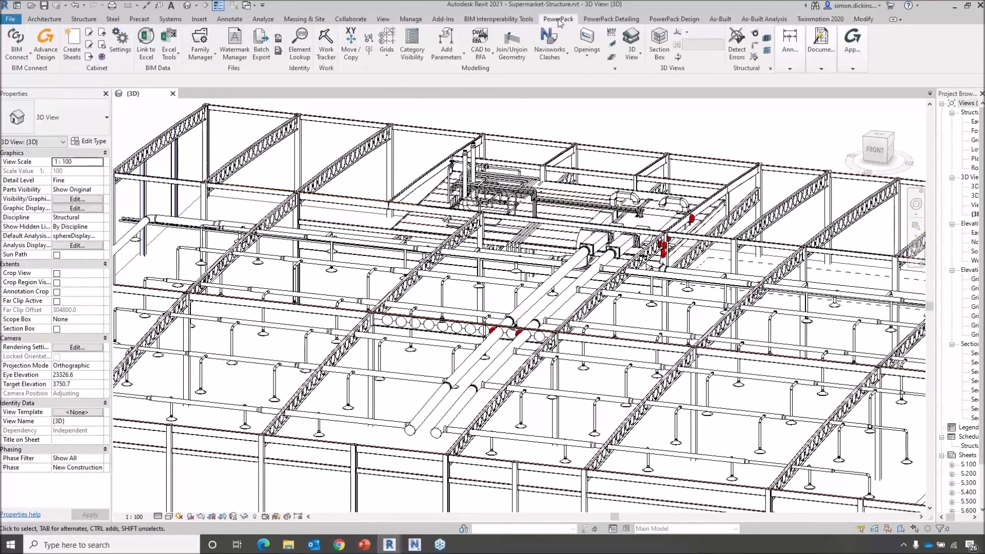
left_click(558, 60)
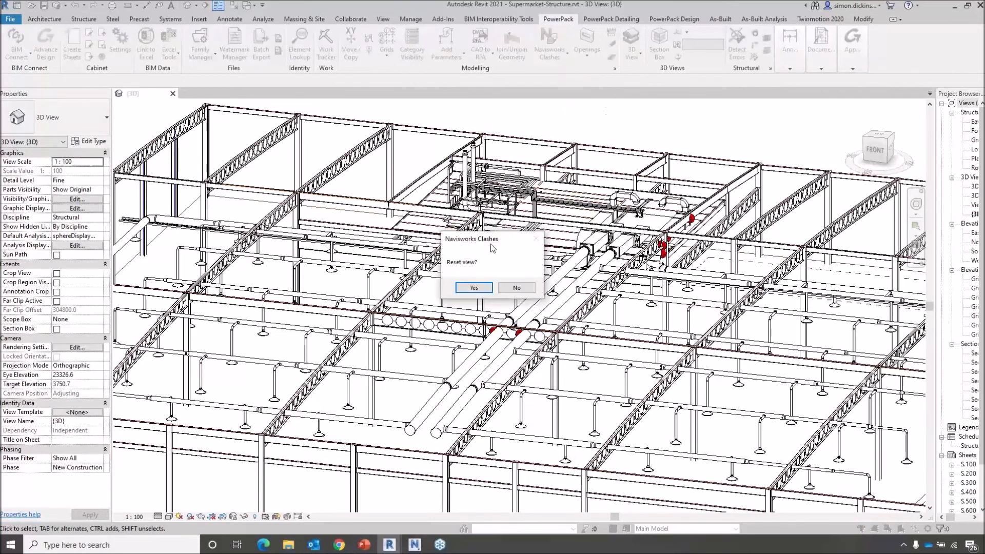
left_click(475, 288)
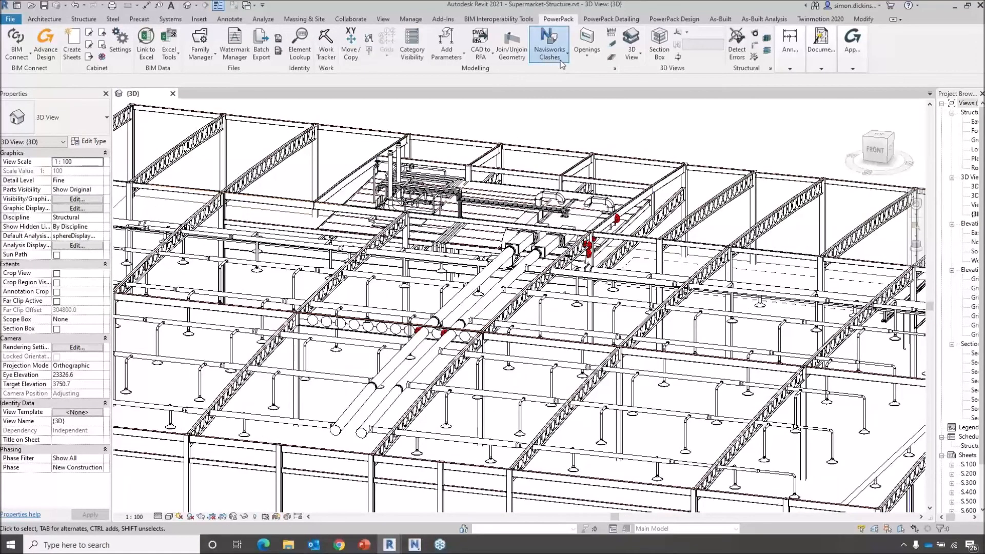
- Clear the Navisworks clash points from the 3D view
left_click(563, 65)
left_click(535, 103)
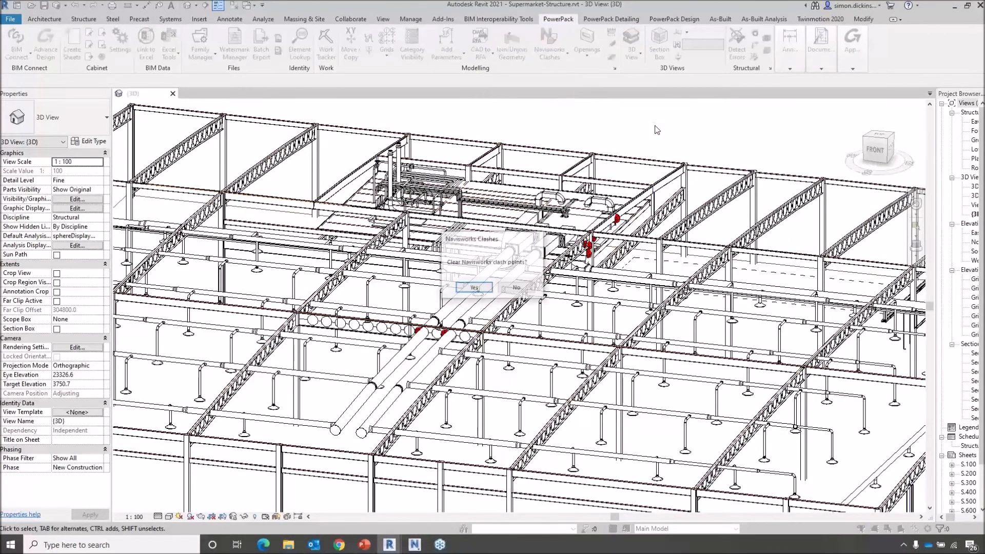
left_click(480, 292)
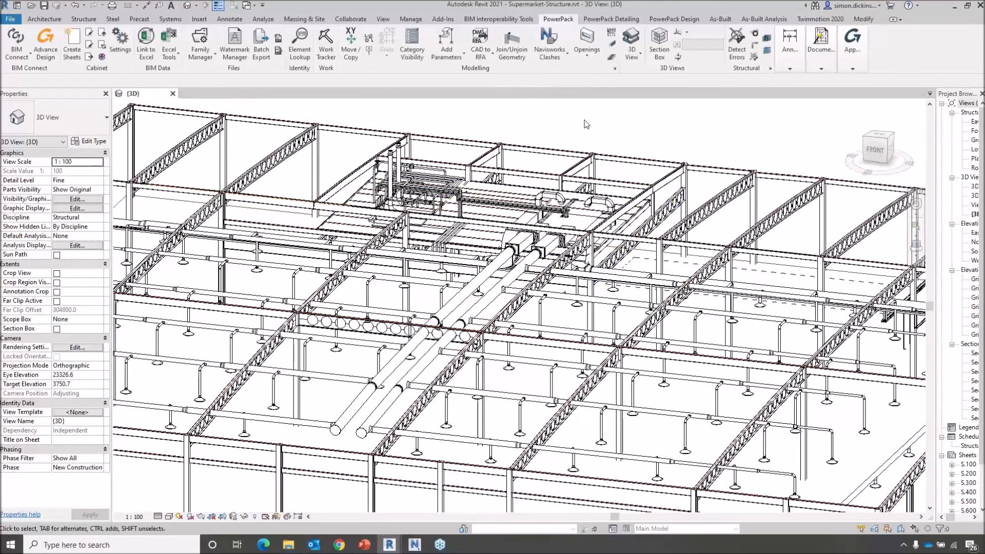
- Load the clash report Air Sr V Steelv1.xml into Navisworks Clash Import, with Supermarket-MEP.rvt and shared coordinates included
left_click(548, 55)
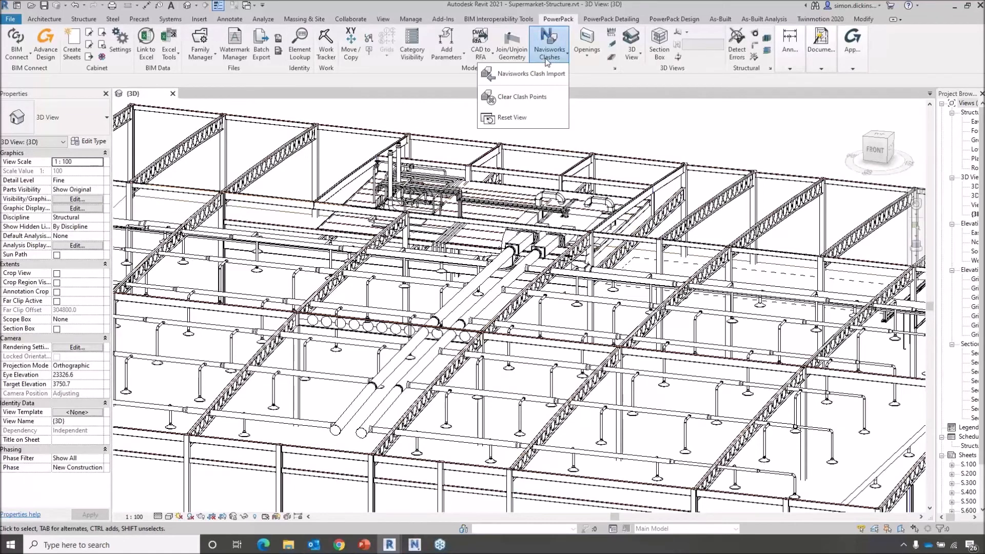
left_click(522, 77)
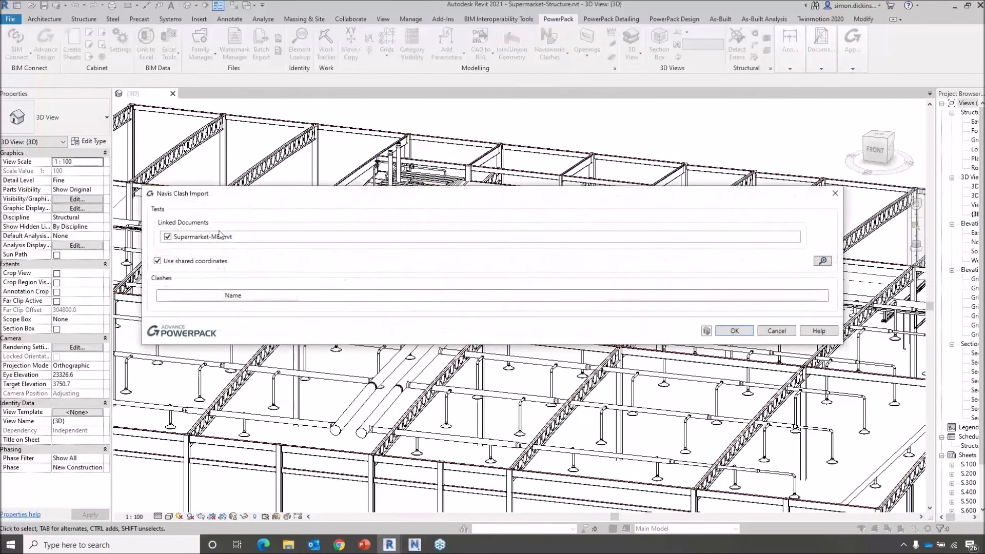
left_click(823, 261)
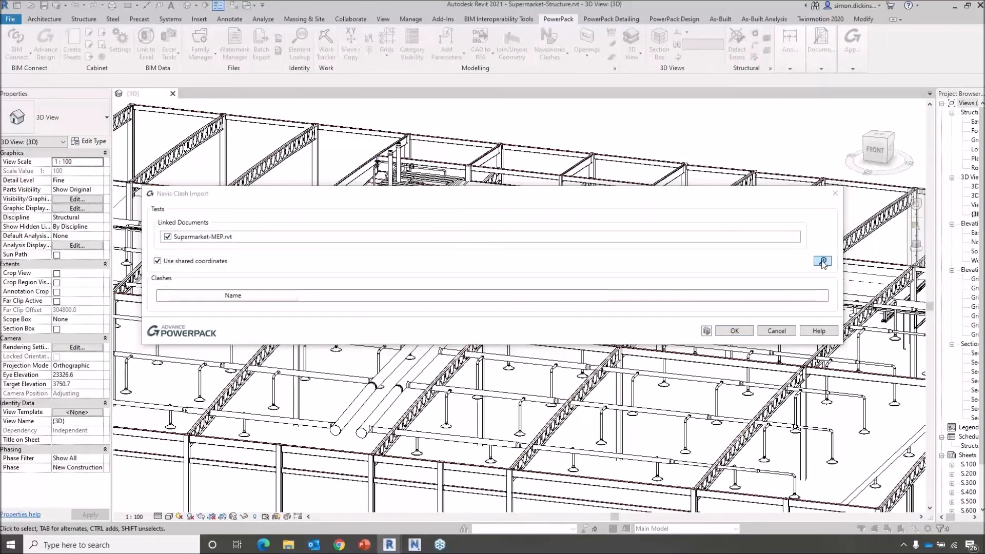
left_click_drag(384, 215, 384, 126)
scroll(297, 293, "down", 3)
left_click(285, 330)
left_click(548, 373)
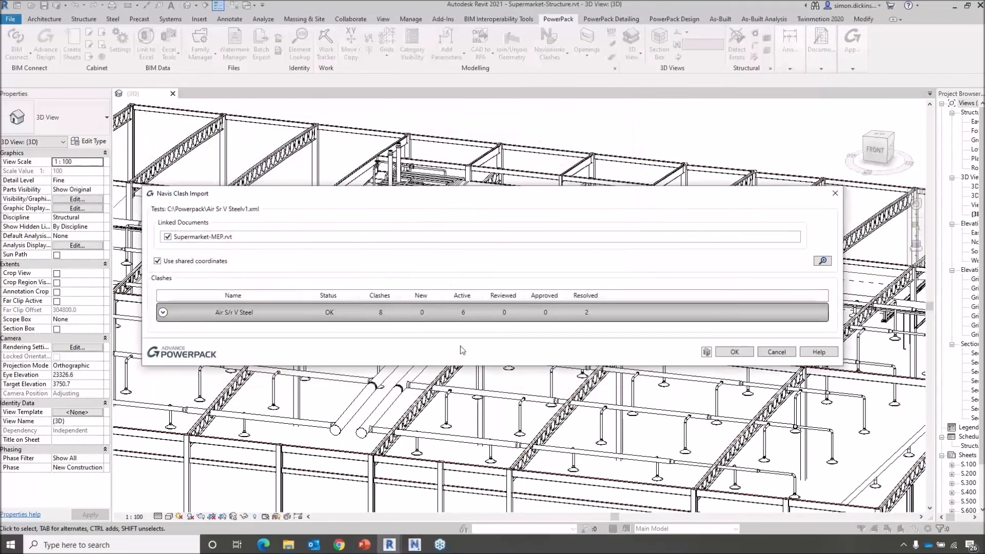
- Expand the Air S/r V Steel test and review the status of each listed clash
left_click_drag(354, 194, 386, 20)
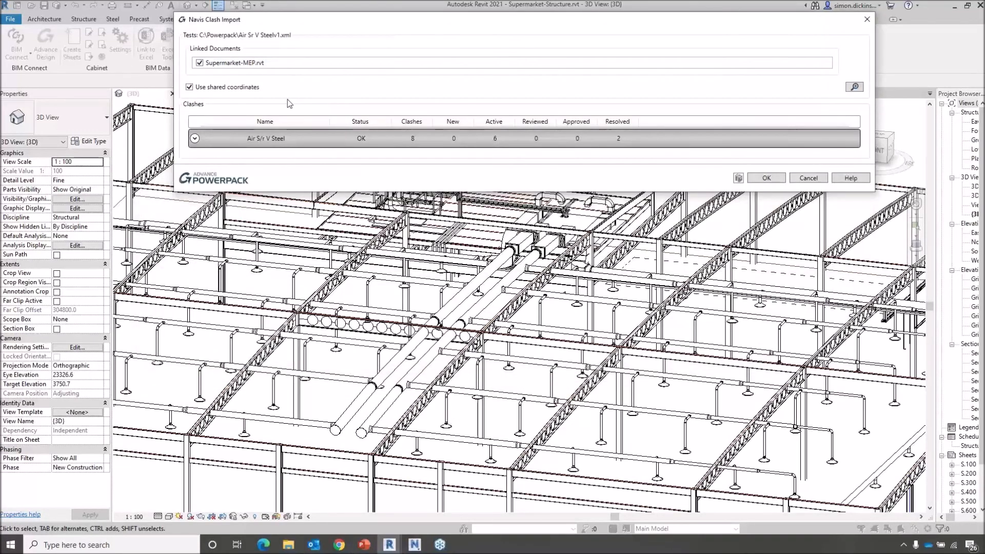
left_click(194, 139)
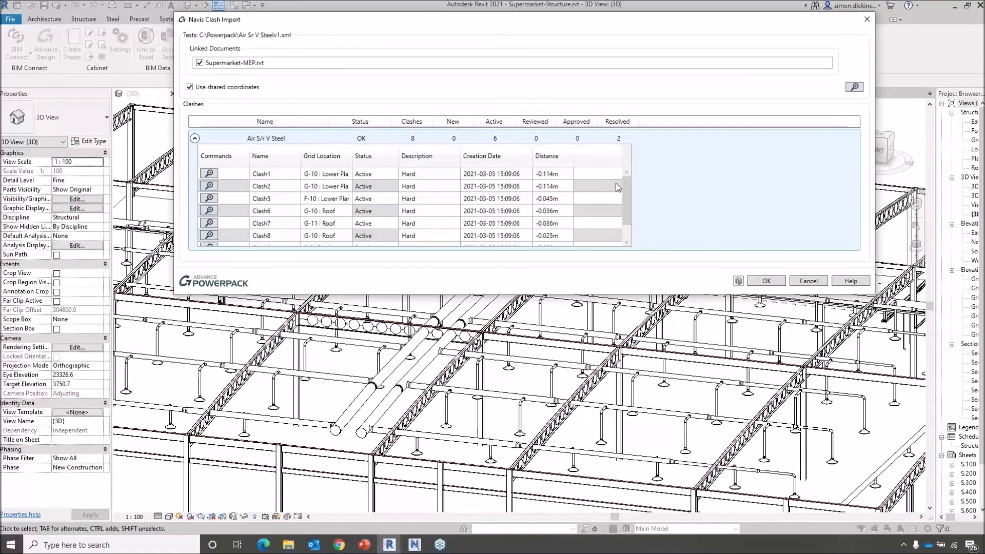
left_click_drag(627, 193, 632, 241)
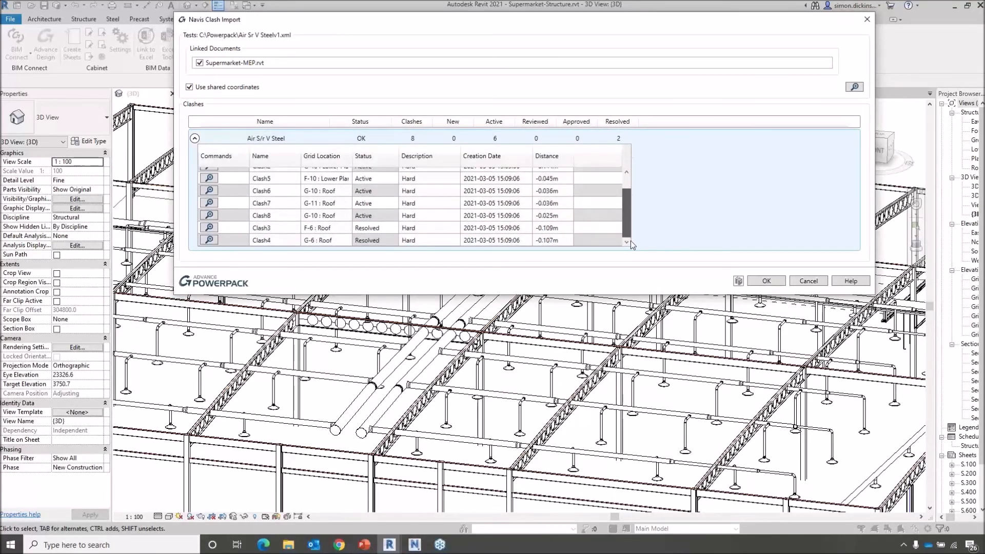
left_click_drag(630, 229, 628, 169)
left_click_drag(630, 207, 631, 155)
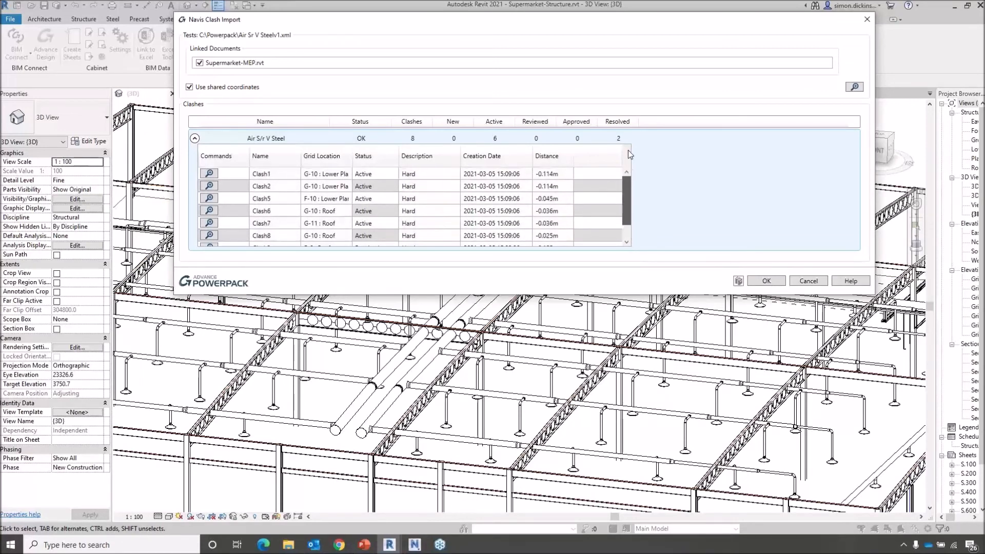
left_click_drag(398, 29, 496, 16)
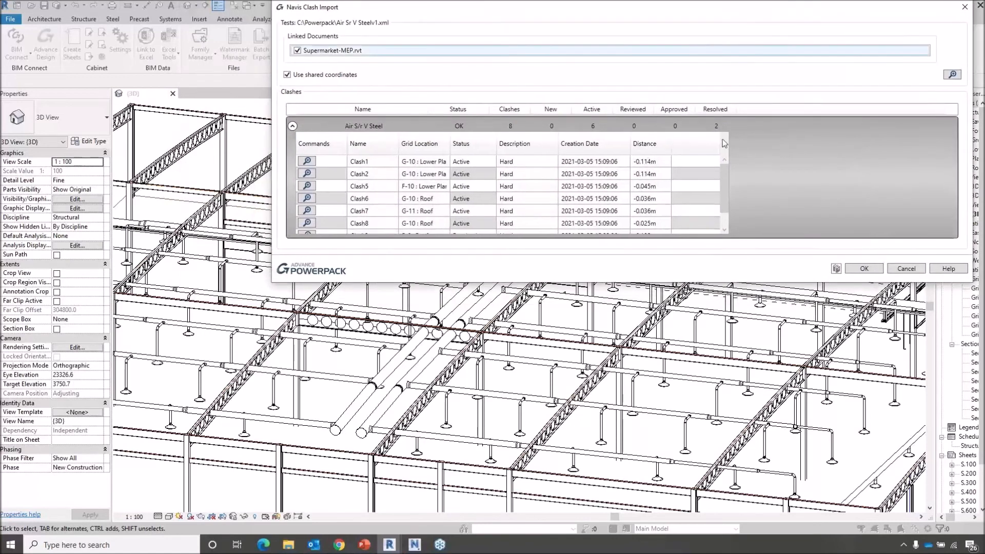
scroll(574, 197, "down", 1)
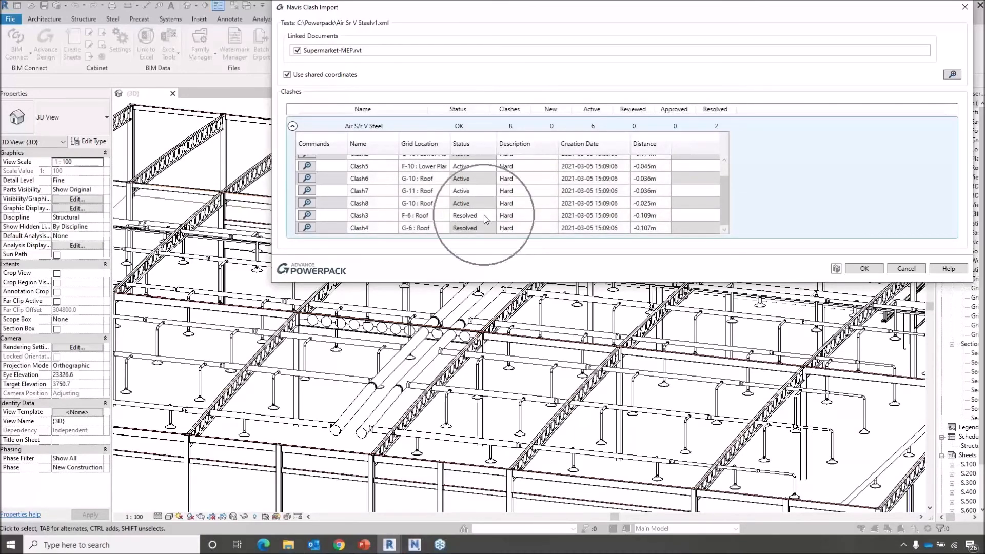
- Locate Clash3 and Clash4 in the 3D view and examine where the ducts cross the cellular beam
left_click(307, 216)
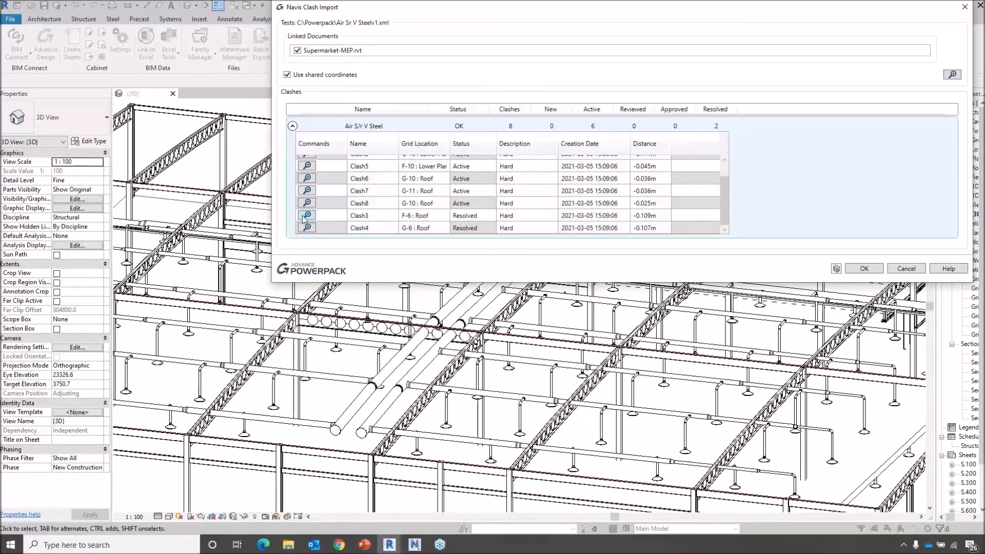
left_click(307, 228)
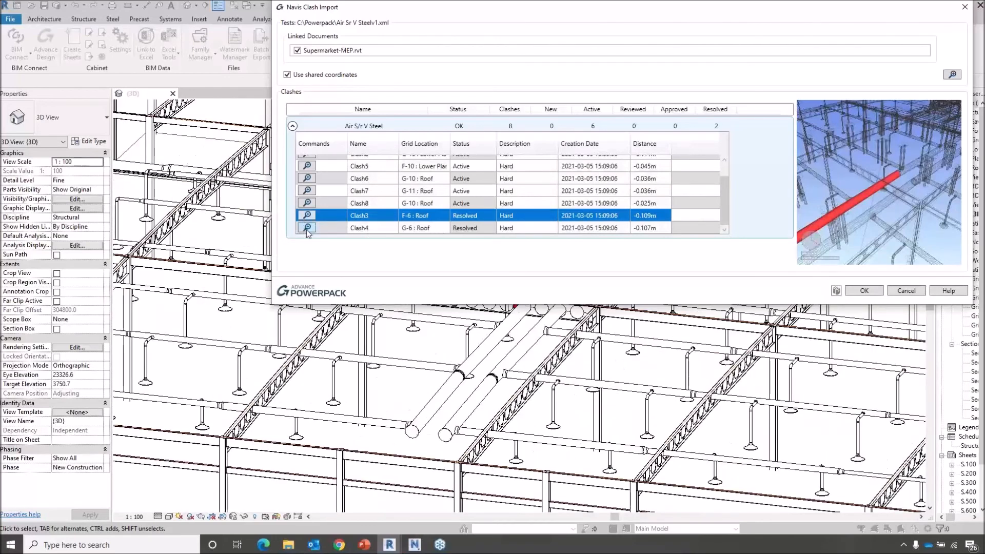
left_click_drag(476, 16, 416, 380)
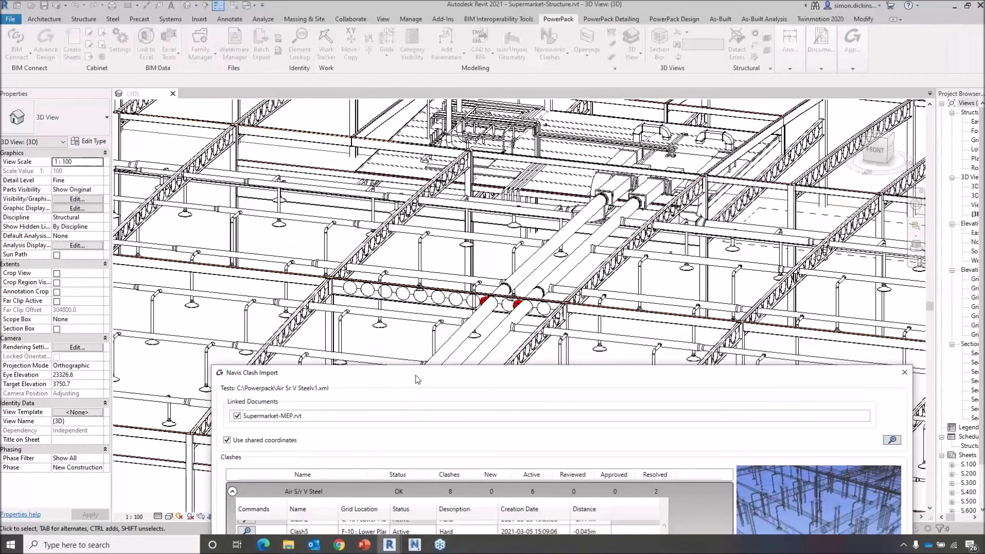
left_click_drag(417, 380, 382, 77)
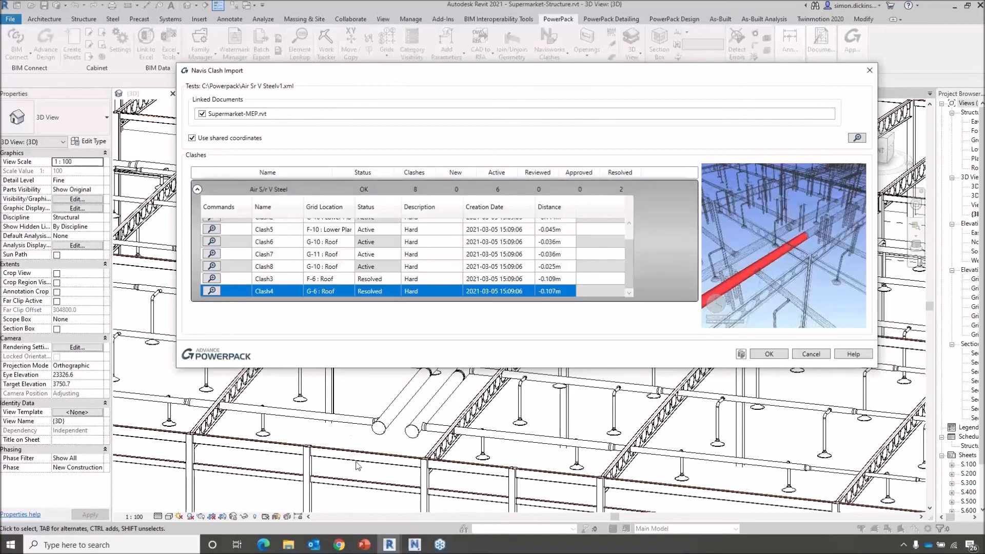
left_click(365, 547)
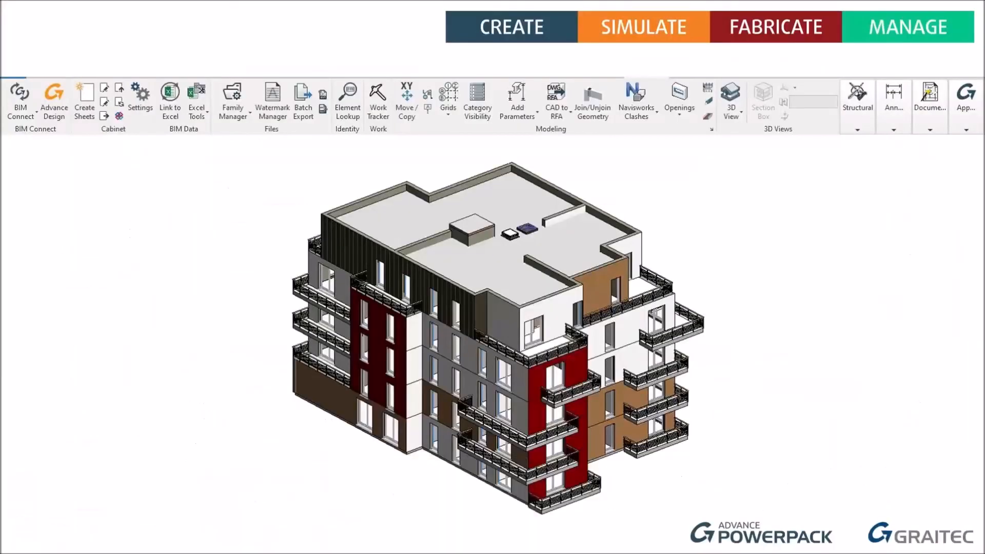
left_click(393, 498)
left_click(210, 165)
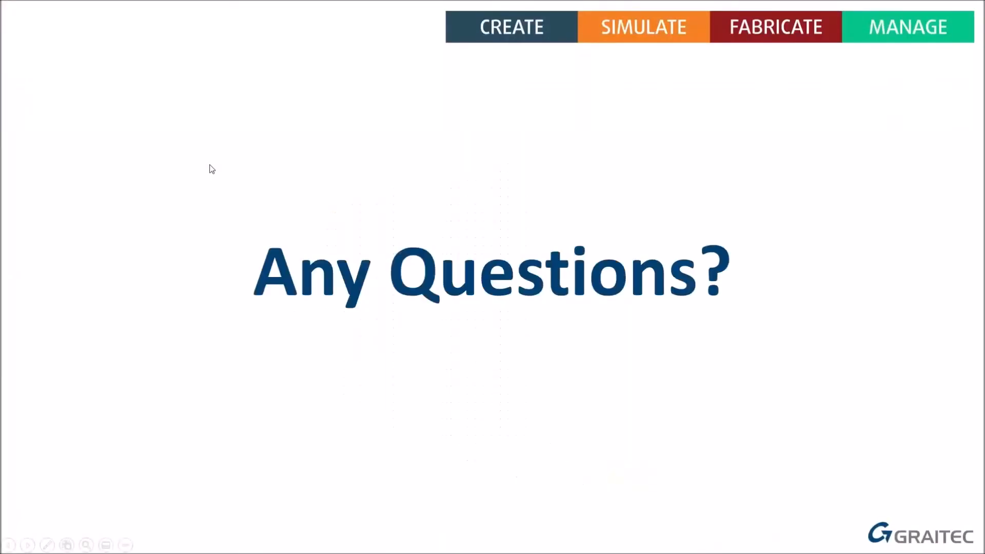